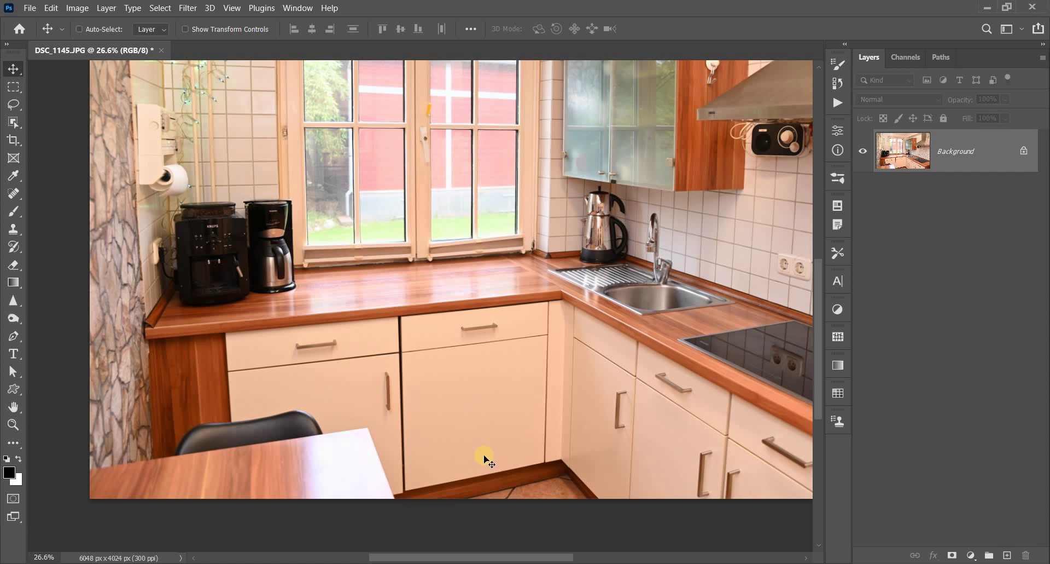
# Zoom out and back in, then pan to frame the table glare and cabinets
pyautogui.scroll(-3, 485, 457)
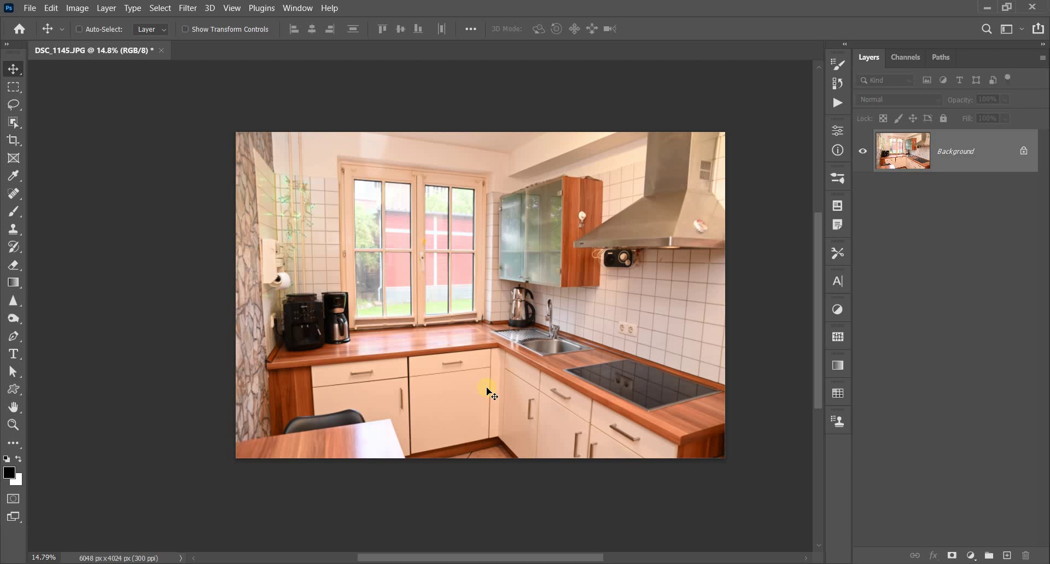
pyautogui.scroll(5, 490, 392)
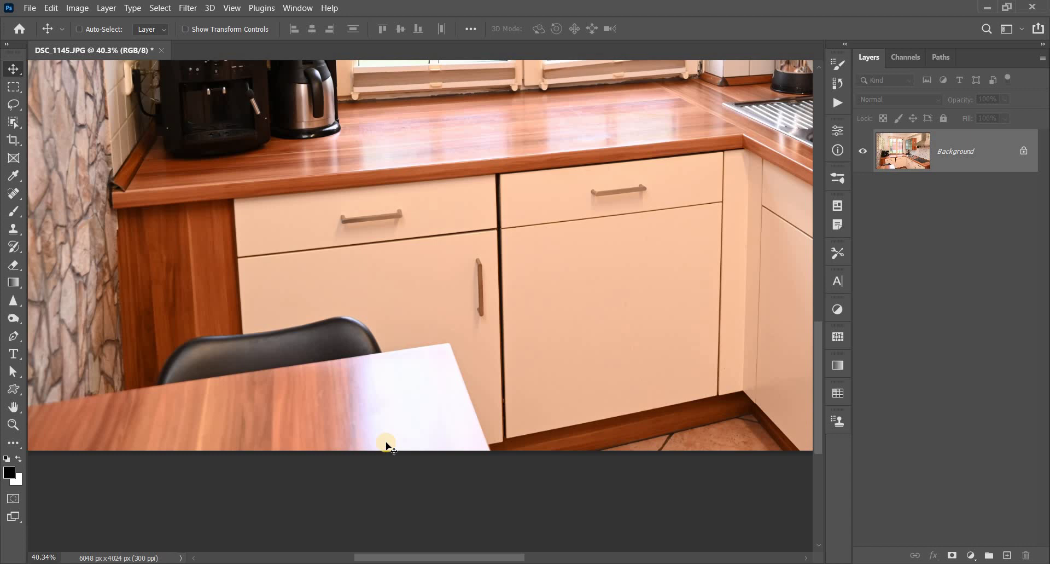
pyautogui.moveTo(386, 444); pyautogui.dragTo(471, 426)
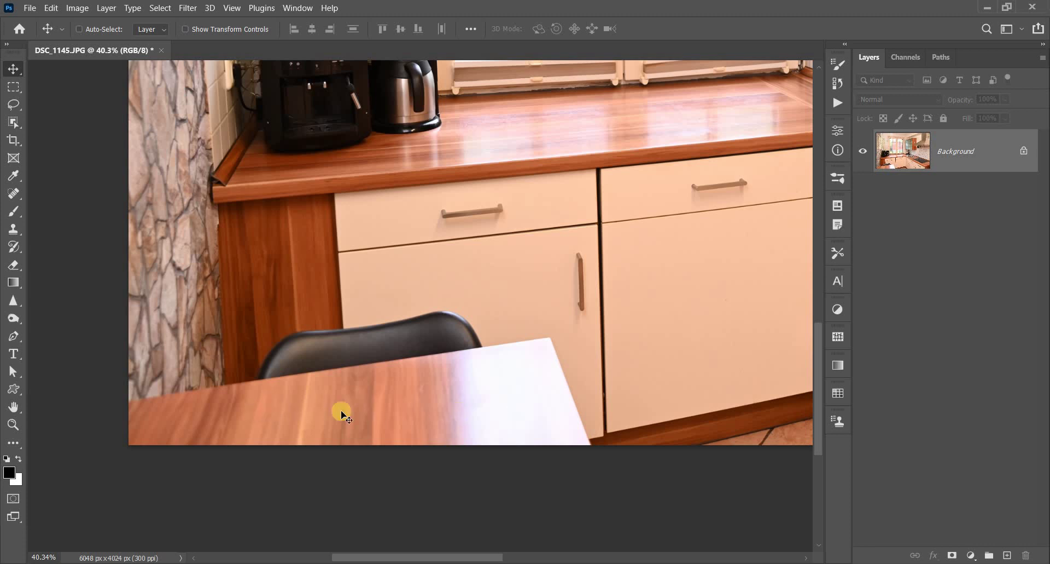
# Outline a clean piece of table top with the Pen tool and copy it to Layer 1
pyautogui.click(11, 336)
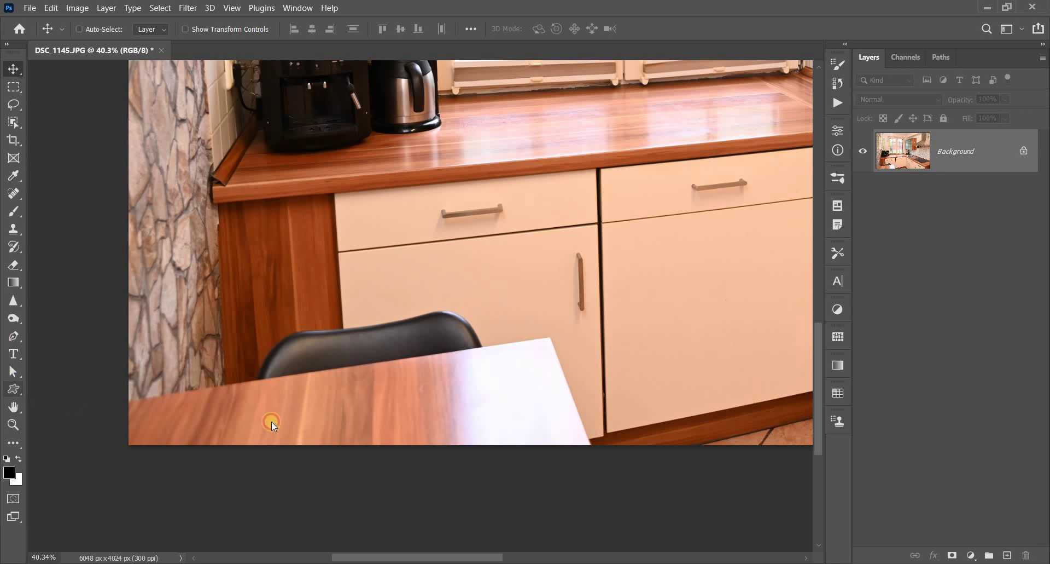
pyautogui.click(217, 387)
pyautogui.click(199, 445)
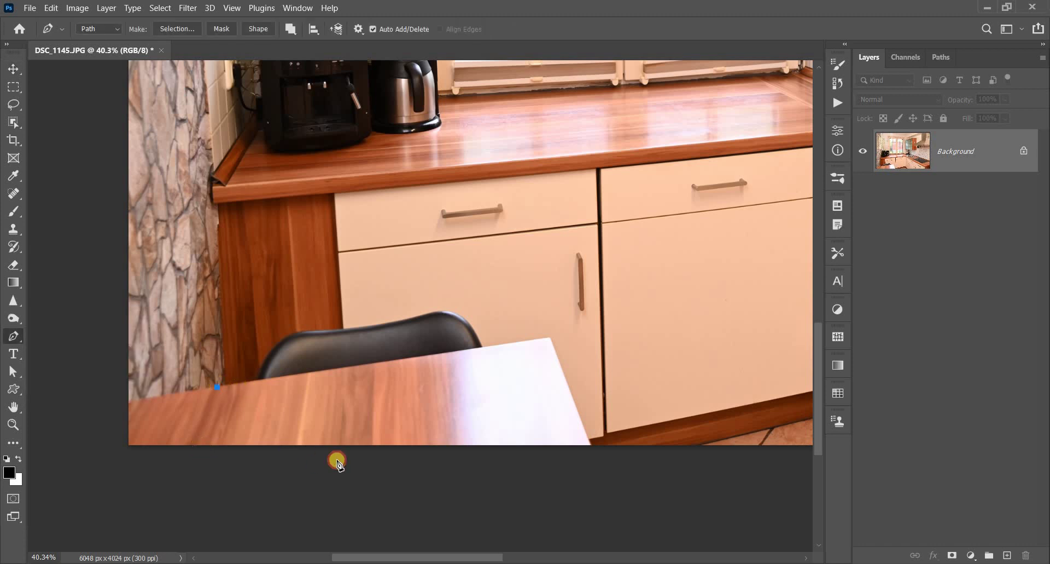
pyautogui.click(382, 448)
pyautogui.click(387, 361)
pyautogui.hotkey('ctrl', 'Return')
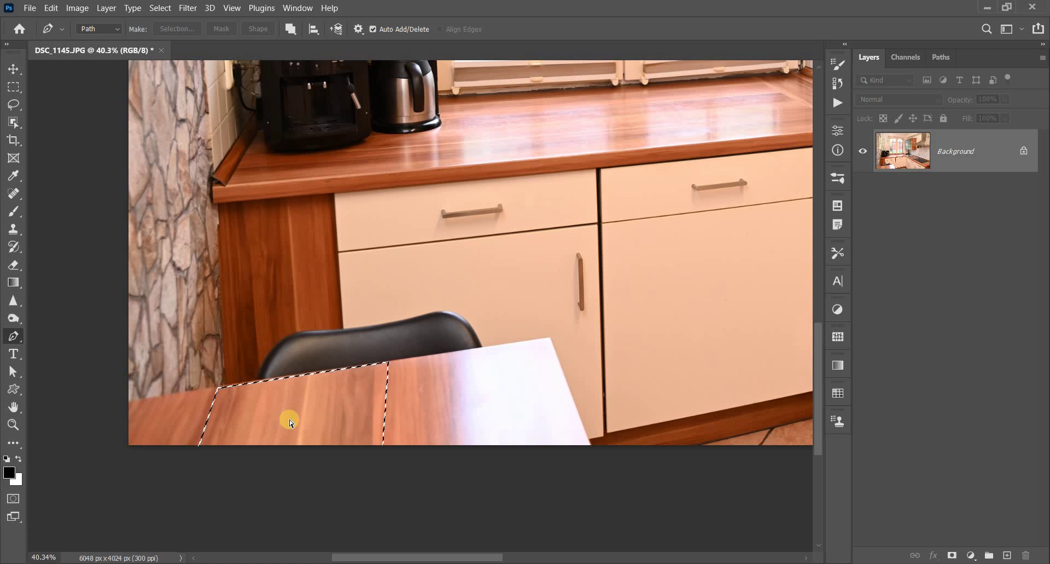
pyautogui.hotkey('ctrl', 'j')
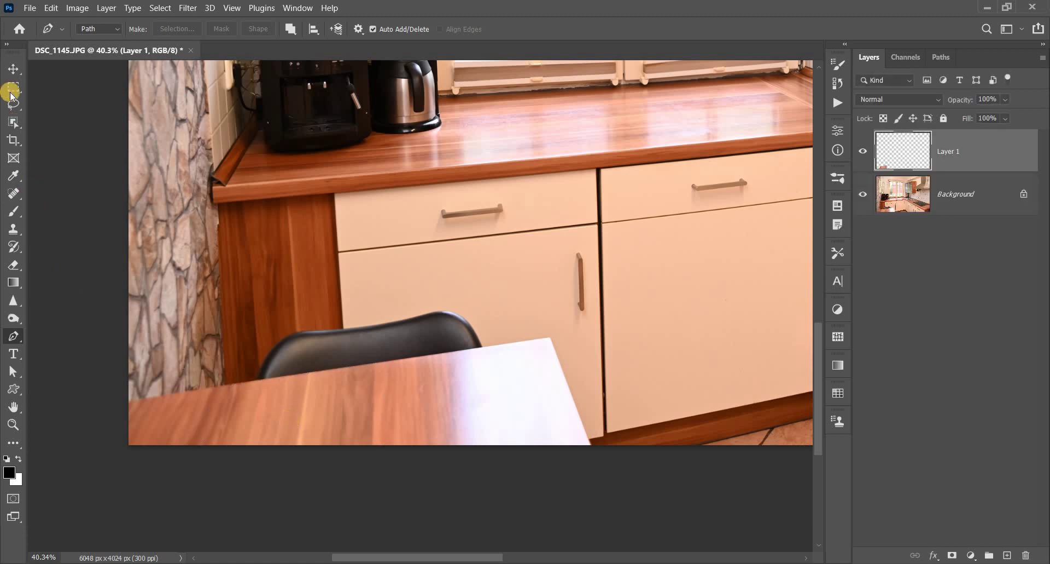
# Move the copied wood patch down over the table's white glare
pyautogui.click(14, 69)
pyautogui.moveTo(400, 244); pyautogui.dragTo(430, 241)
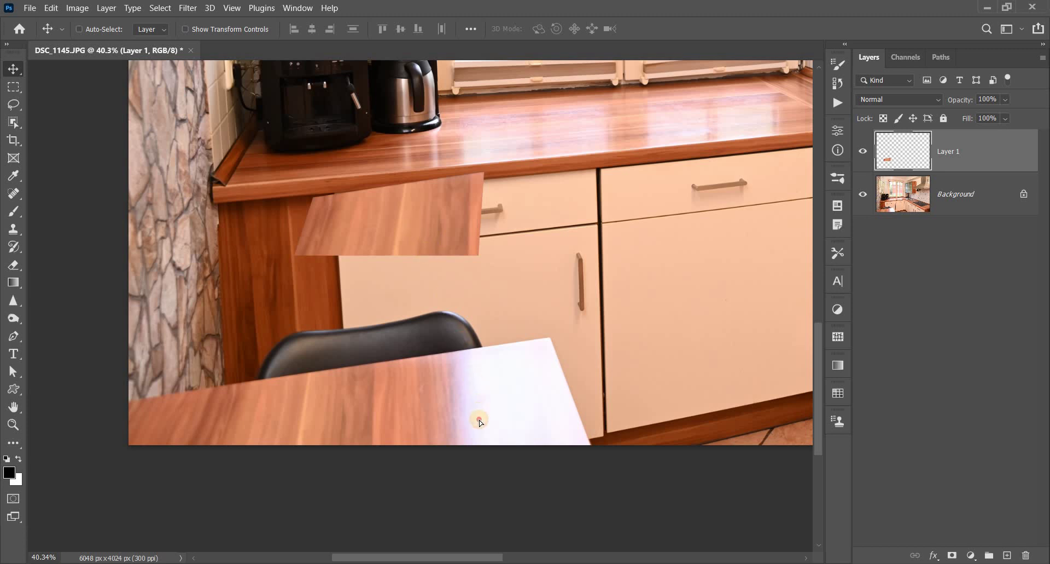
pyautogui.moveTo(479, 419); pyautogui.dragTo(520, 394)
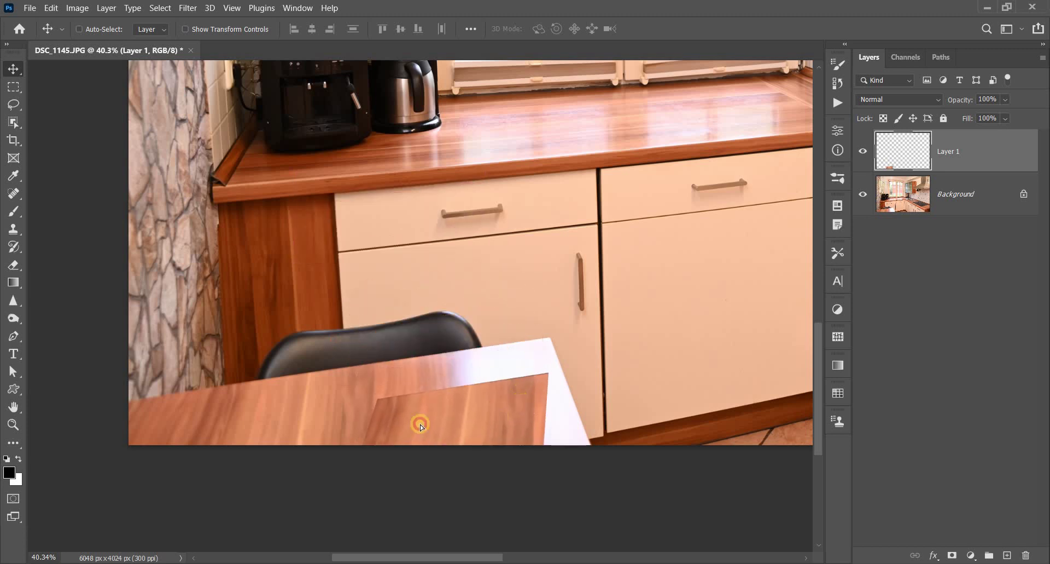
pyautogui.moveTo(421, 426)
pyautogui.mouseDown()
pyautogui.moveTo(463, 432)
pyautogui.moveTo(524, 374)
pyautogui.mouseUp()
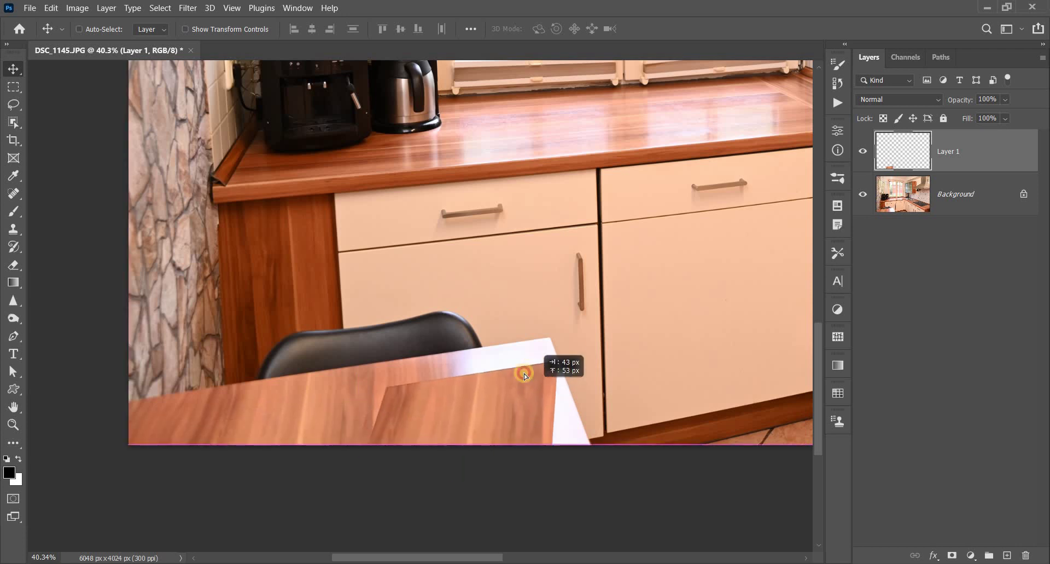
pyautogui.moveTo(525, 373); pyautogui.dragTo(524, 378)
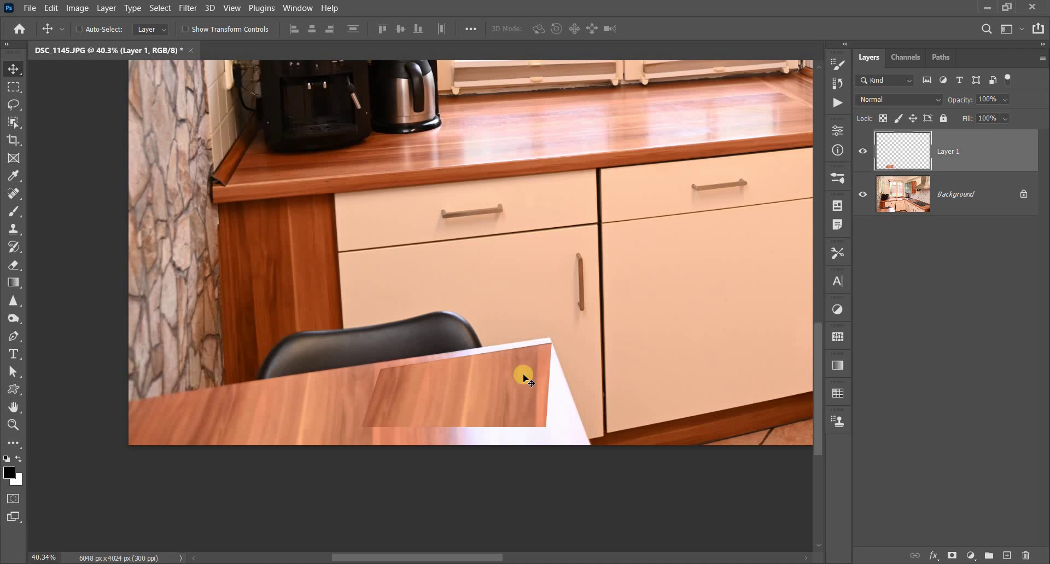
# Distort Layer 1's four corners to match the table's perspective and commit the transform
pyautogui.hotkey('ctrl', 't')
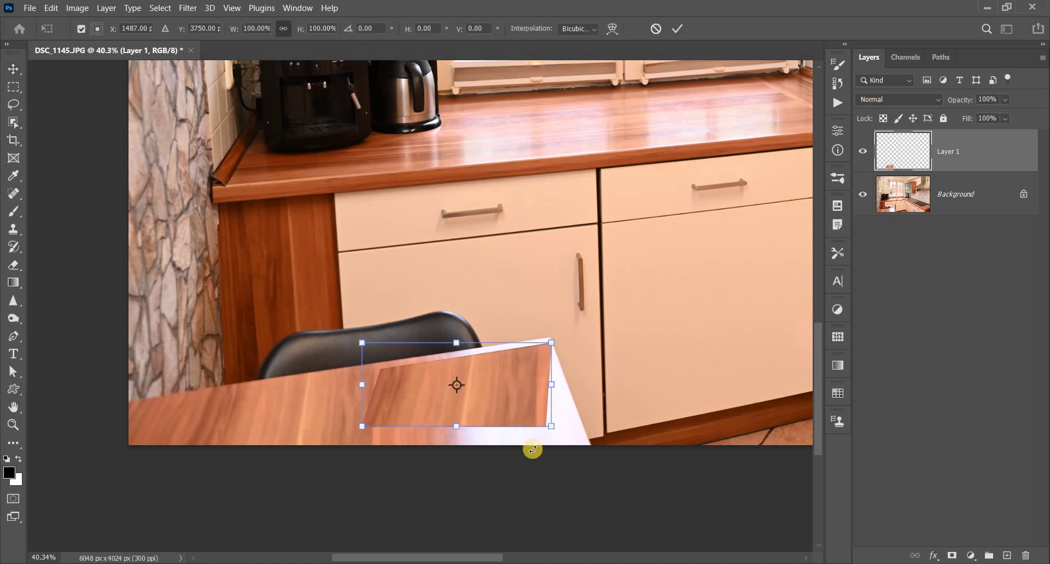
pyautogui.scroll(5, 539, 460)
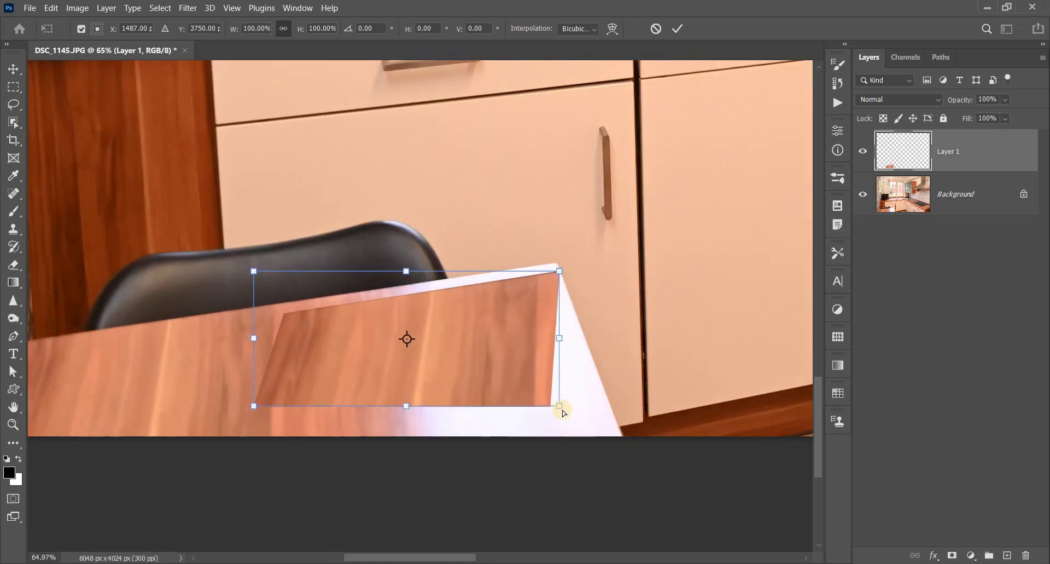
pyautogui.moveTo(559, 406); pyautogui.dragTo(638, 441)
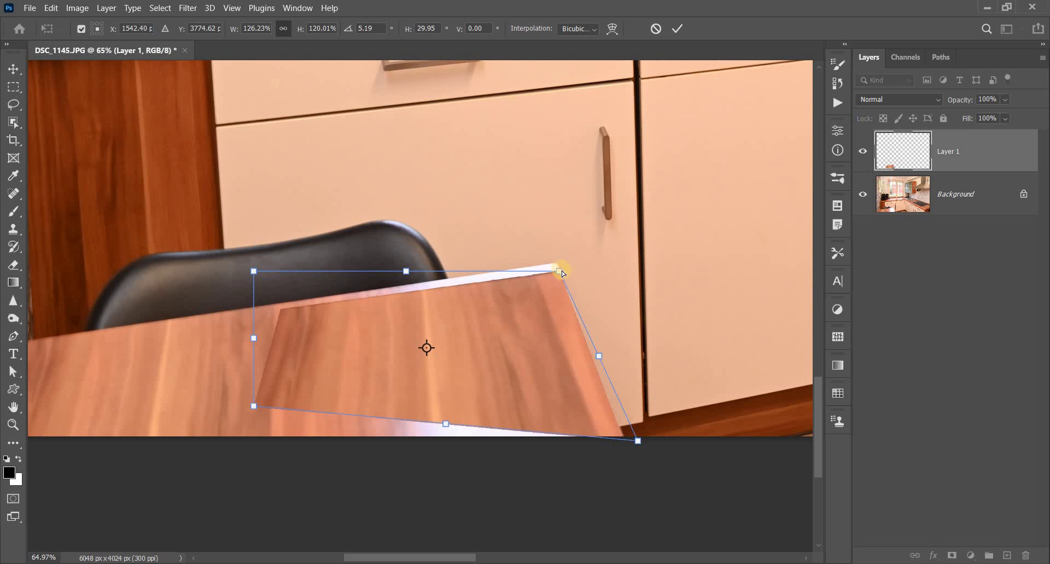
pyautogui.moveTo(559, 267); pyautogui.dragTo(558, 262)
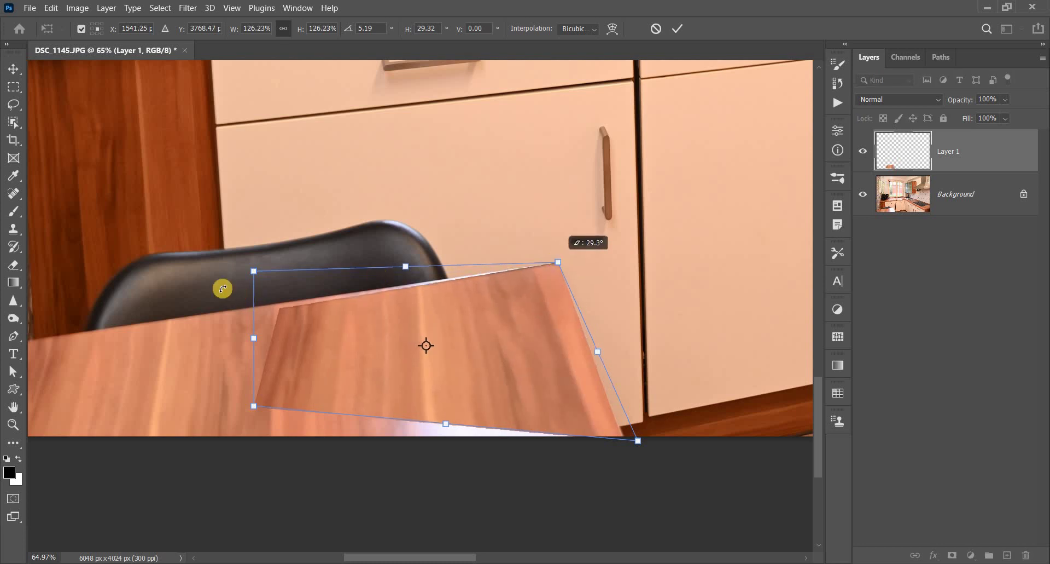
pyautogui.moveTo(252, 276); pyautogui.dragTo(252, 266)
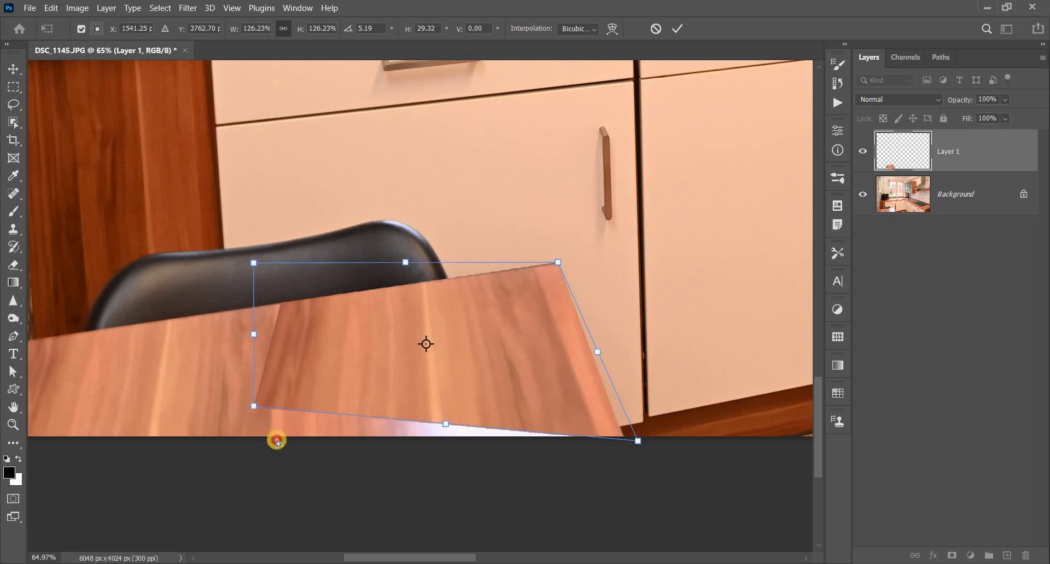
pyautogui.moveTo(266, 409)
pyautogui.mouseDown()
pyautogui.moveTo(296, 447)
pyautogui.moveTo(287, 441)
pyautogui.mouseUp()
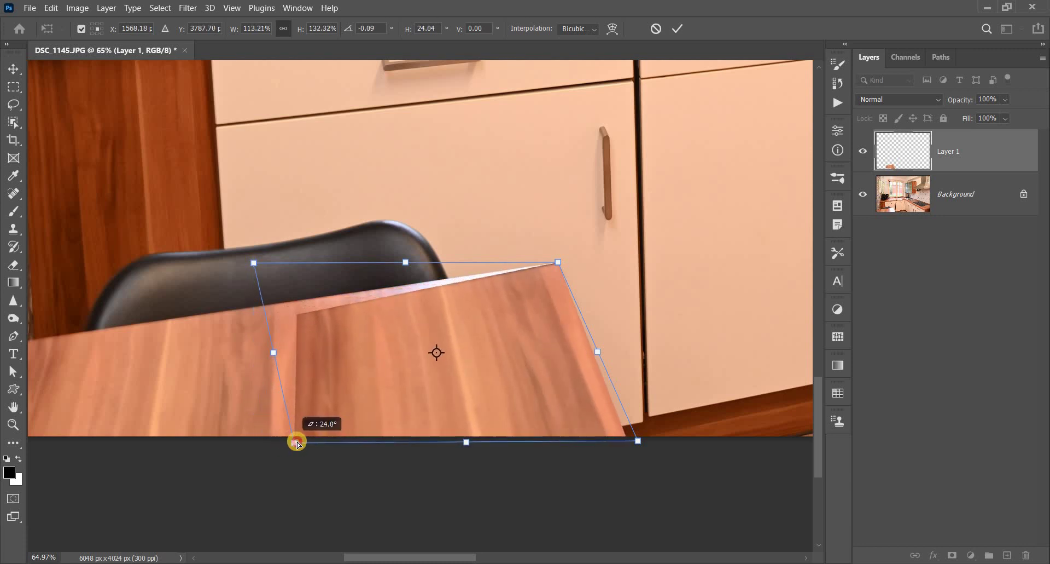
pyautogui.moveTo(254, 263); pyautogui.dragTo(234, 242)
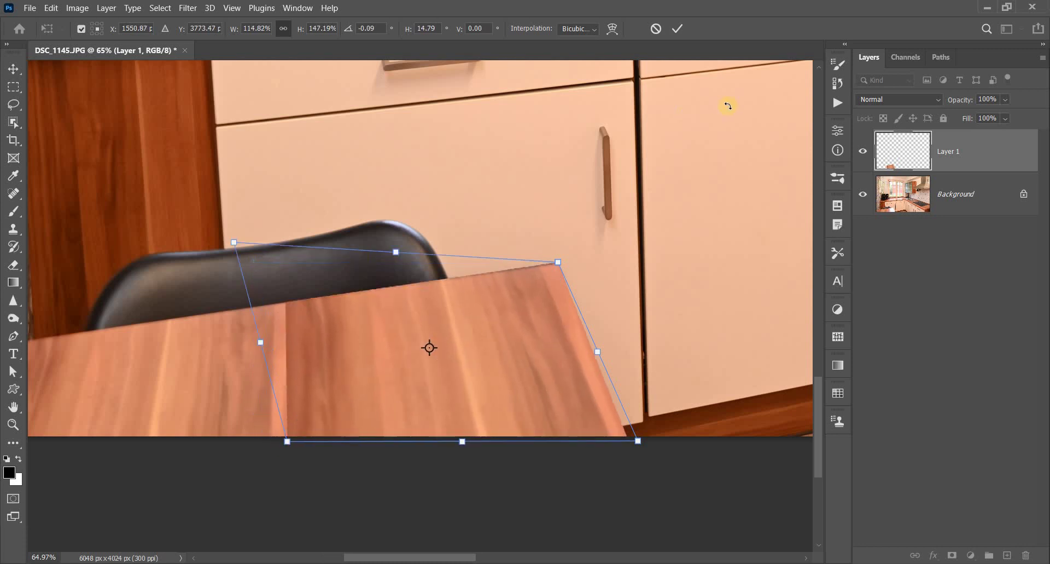
pyautogui.click(675, 30)
pyautogui.scroll(-4, 570, 359)
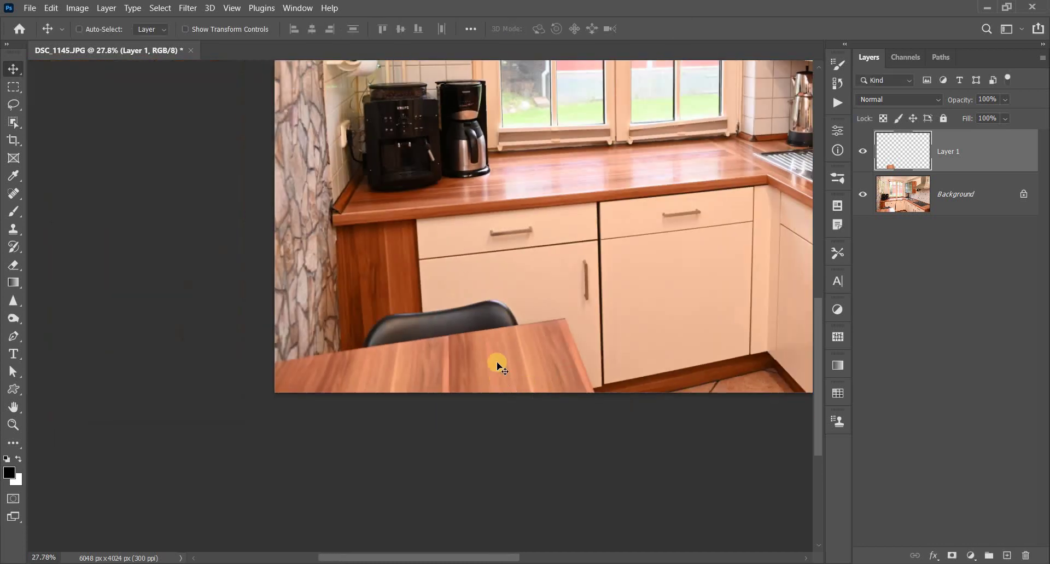
# Add a mask to Layer 1 and paint black on it to hide part of the patch
pyautogui.scroll(1, 498, 366)
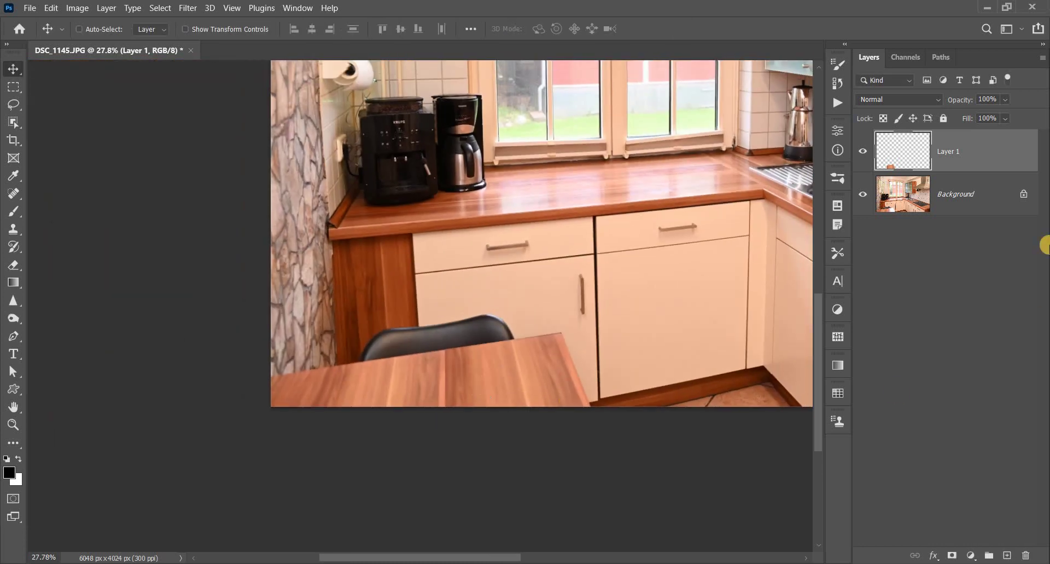
pyautogui.click(951, 554)
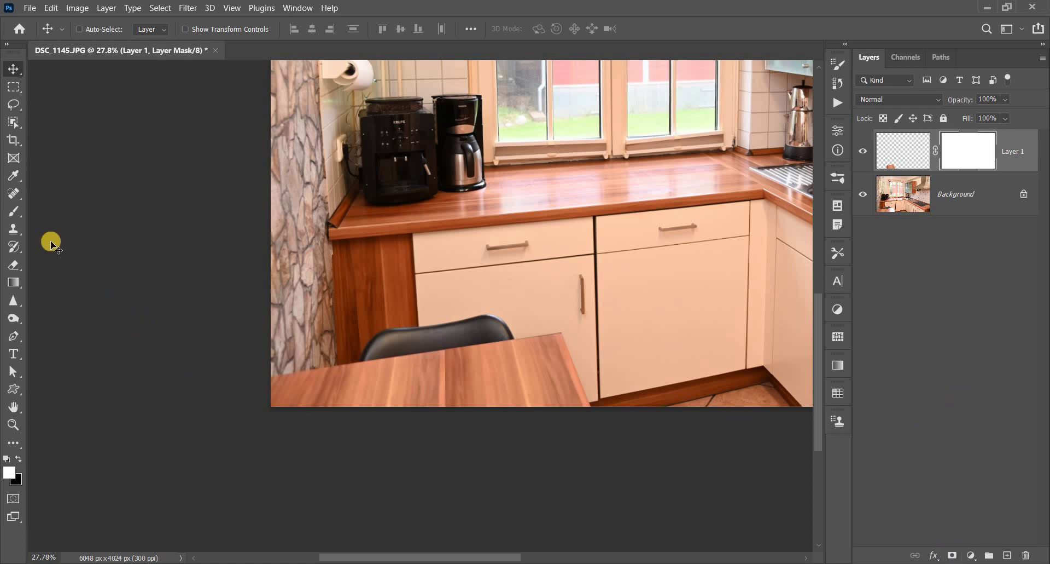
pyautogui.click(18, 211)
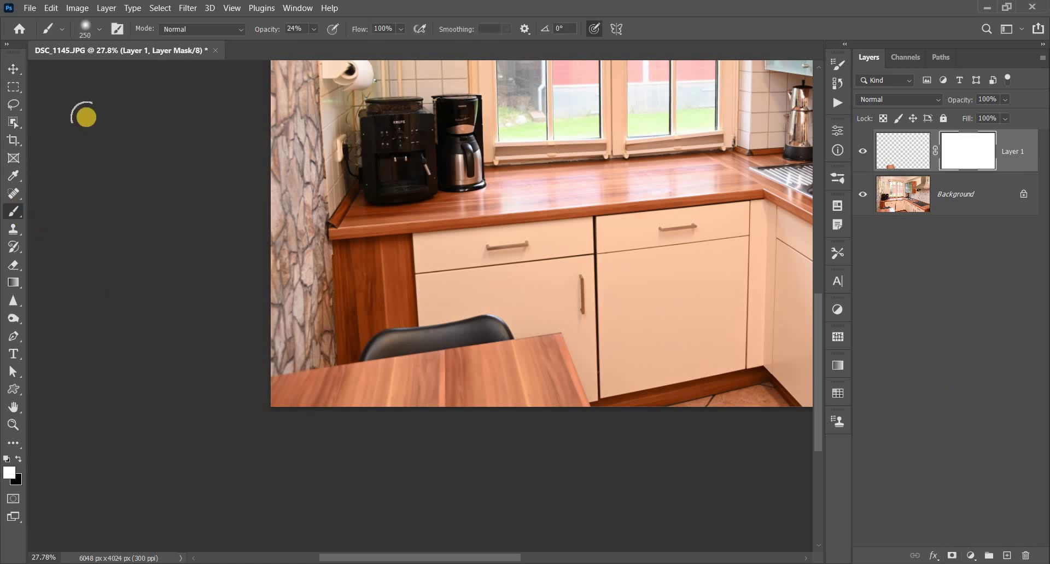
pyautogui.click(88, 33)
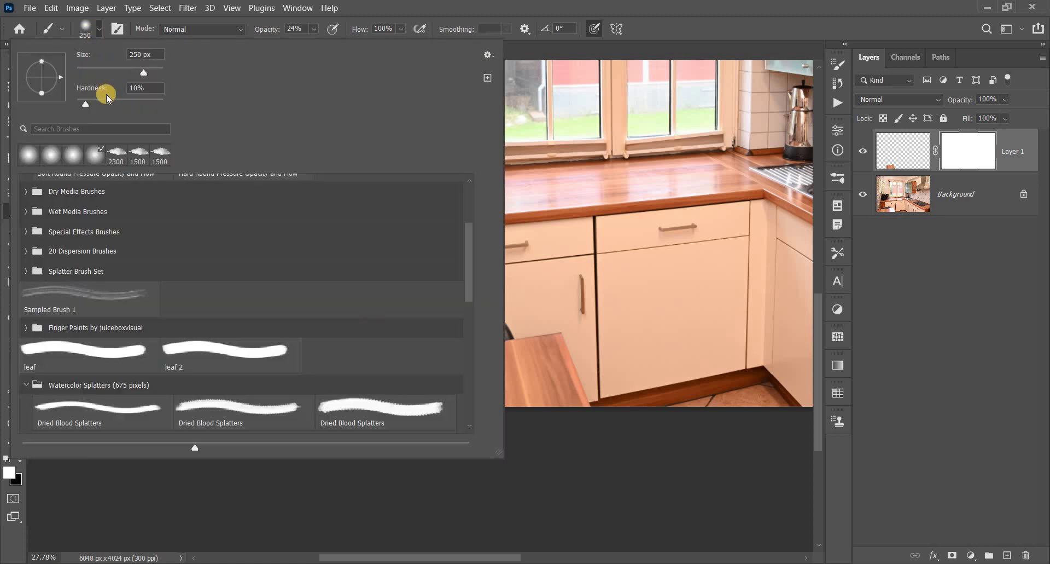
pyautogui.click(266, 31)
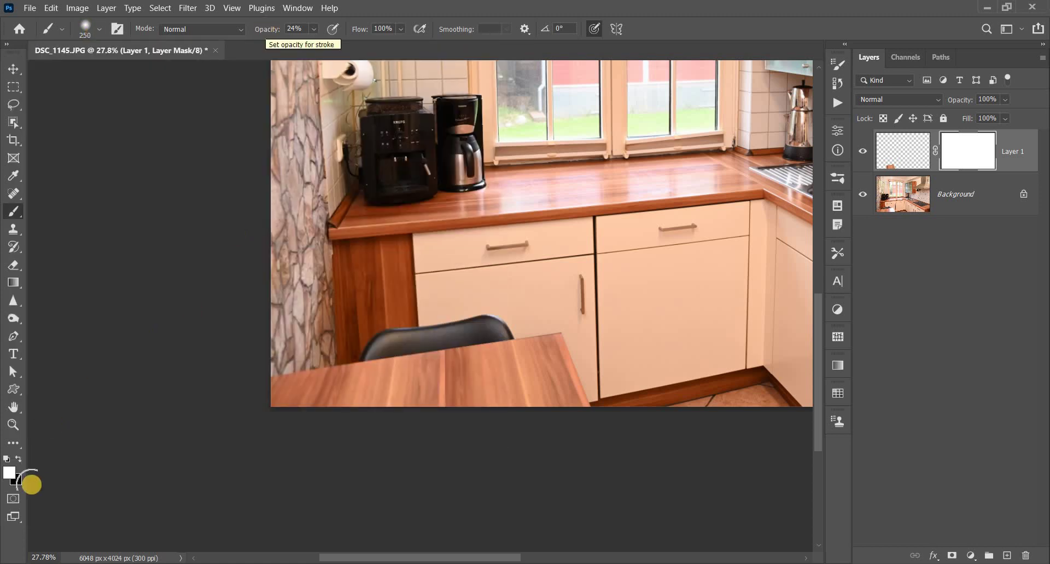
pyautogui.press('x')
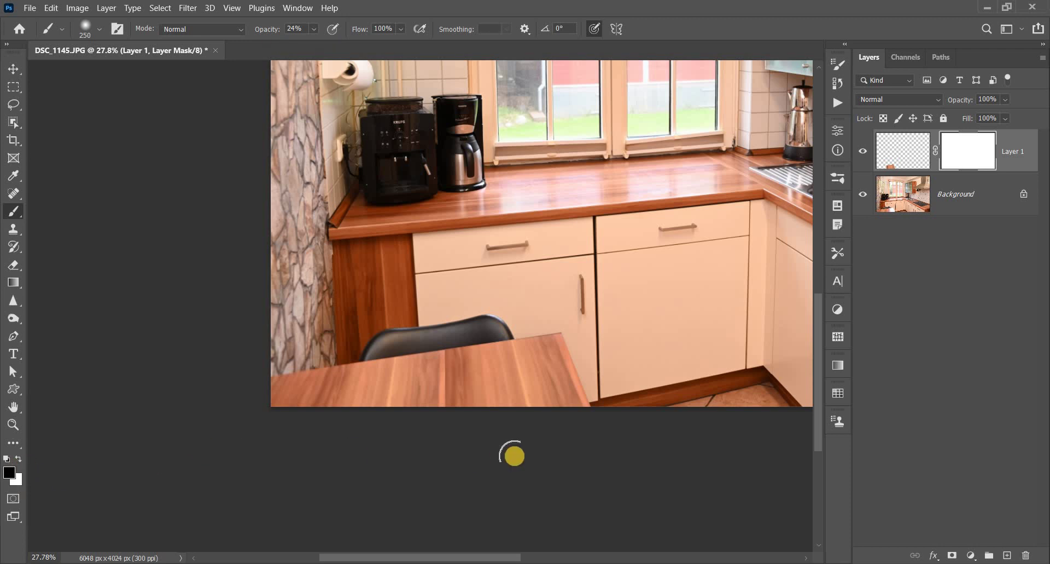
pyautogui.scroll(2, 416, 336)
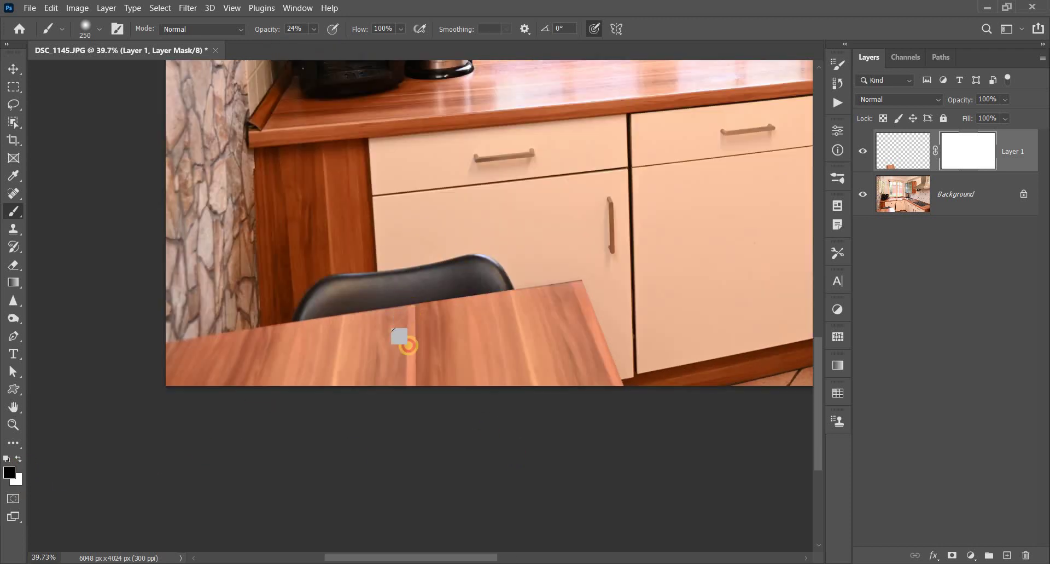
pyautogui.moveTo(396, 348); pyautogui.dragTo(397, 321)
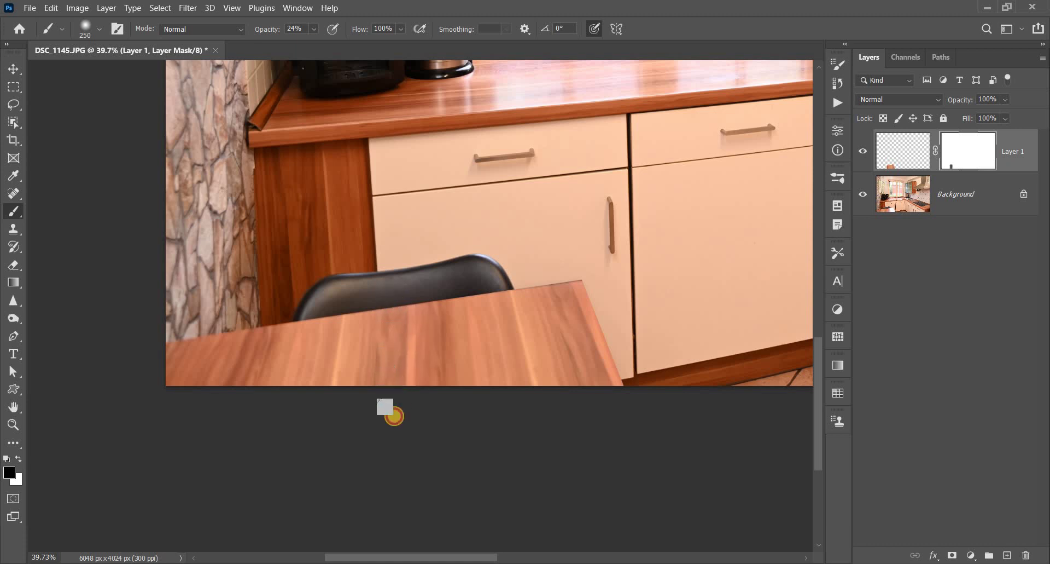
# Lower Layer 1's opacity to 90%
pyautogui.scroll(-1, 441, 368)
pyautogui.scroll(-1, 446, 374)
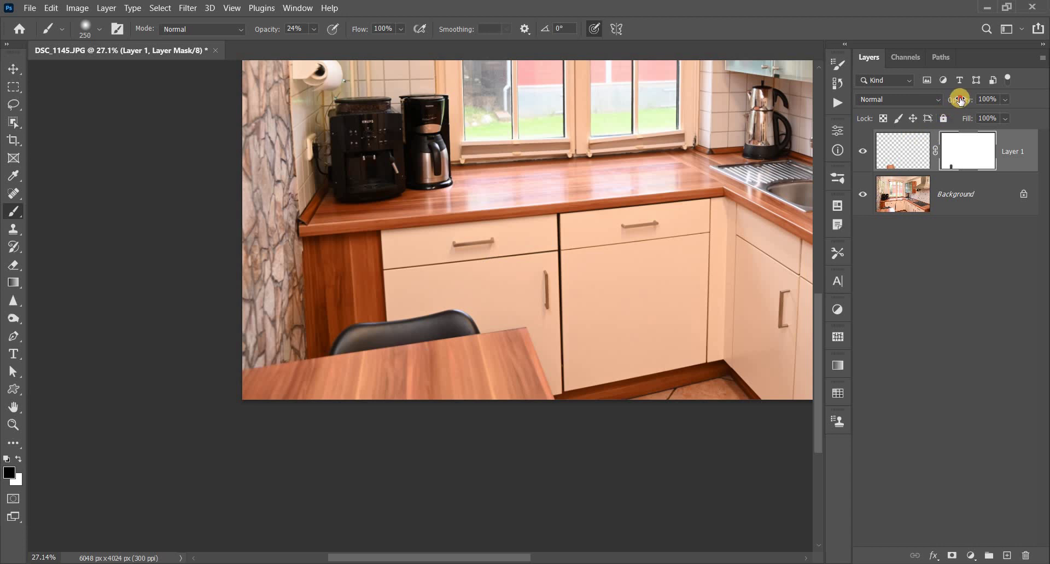
pyautogui.moveTo(961, 101)
pyautogui.mouseDown()
pyautogui.moveTo(934, 276)
pyautogui.moveTo(509, 416)
pyautogui.moveTo(407, 411)
pyautogui.mouseUp()
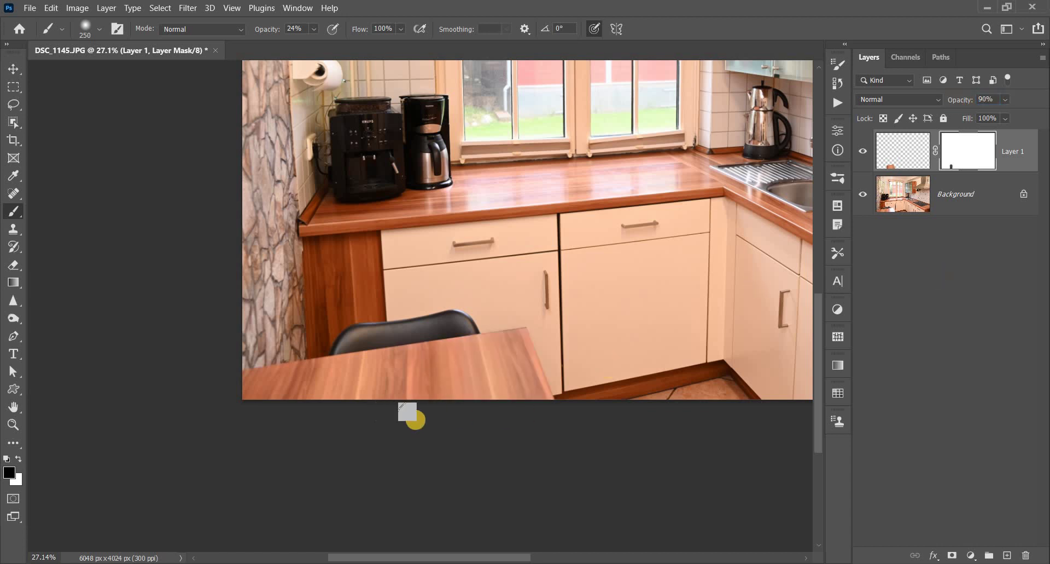
pyautogui.scroll(2, 408, 412)
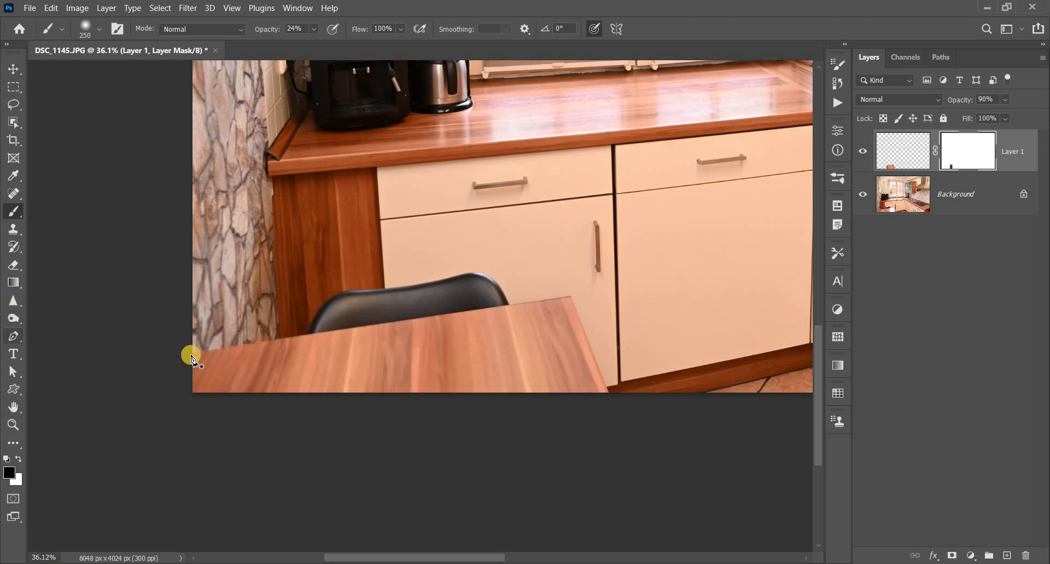
# Outline the dining table top with the Pen tool and turn it into a selection
pyautogui.press('p')
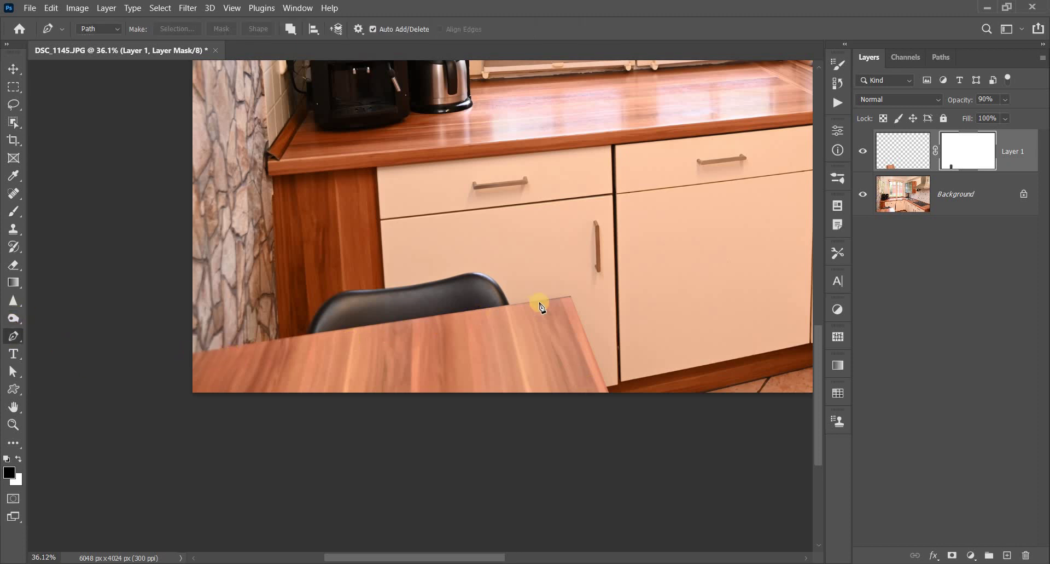
pyautogui.click(572, 297)
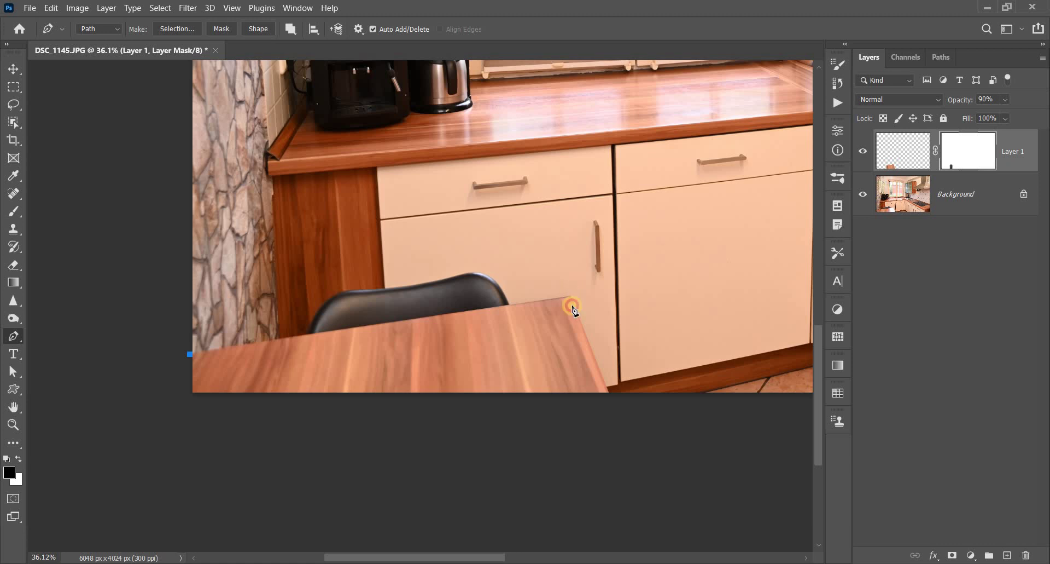
pyautogui.click(183, 394)
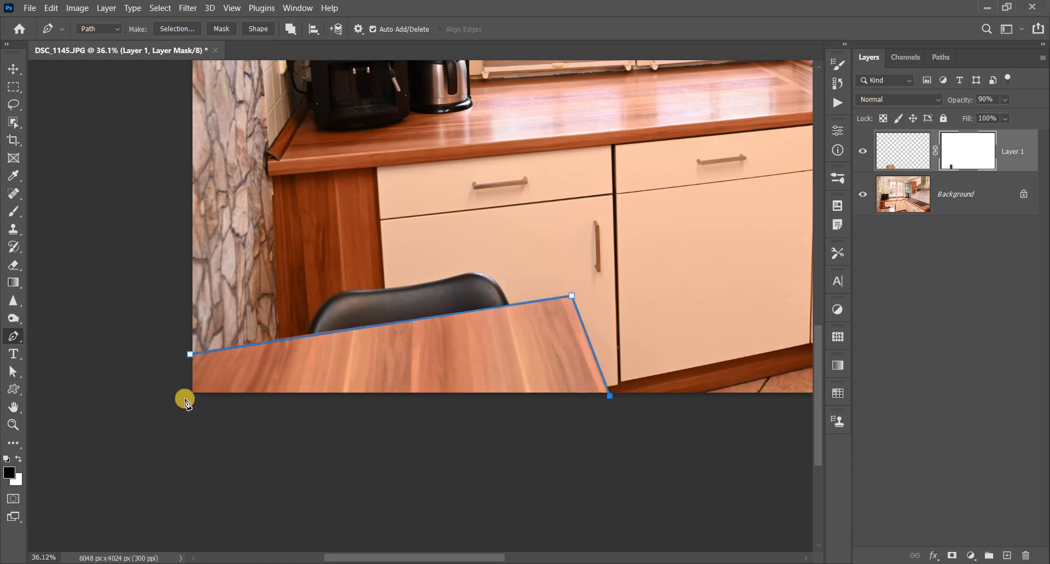
pyautogui.click(189, 354)
pyautogui.hotkey('ctrl', 'Return')
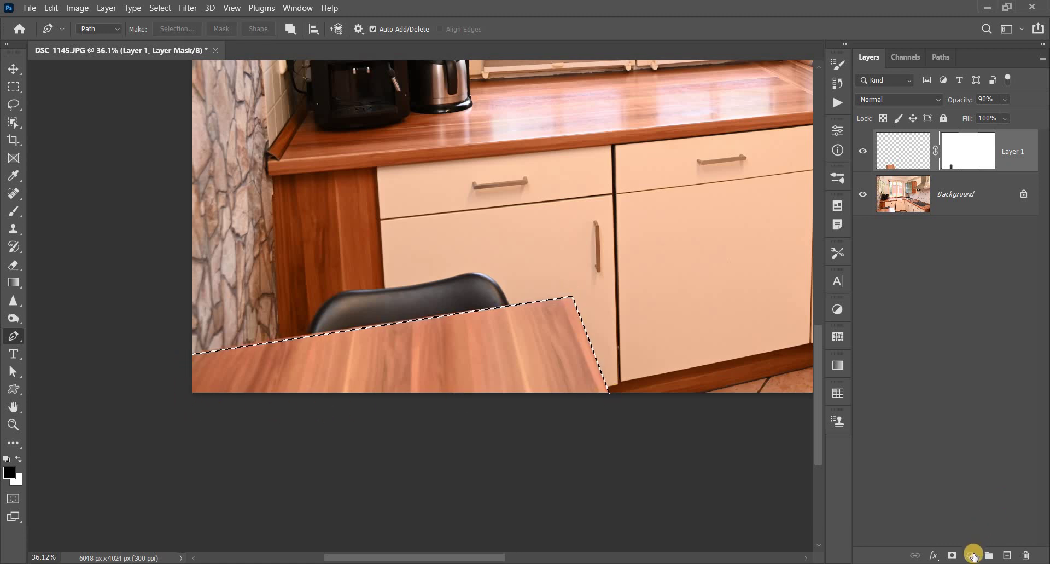
# Add a Hue/Saturation adjustment layer raising the table top's saturation to +20
pyautogui.click(972, 555)
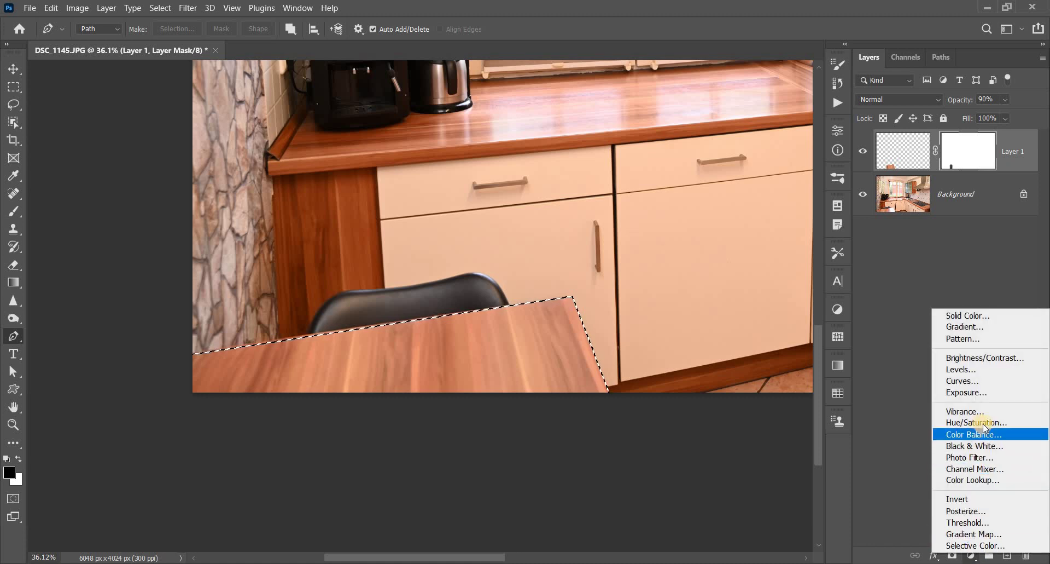
pyautogui.click(984, 424)
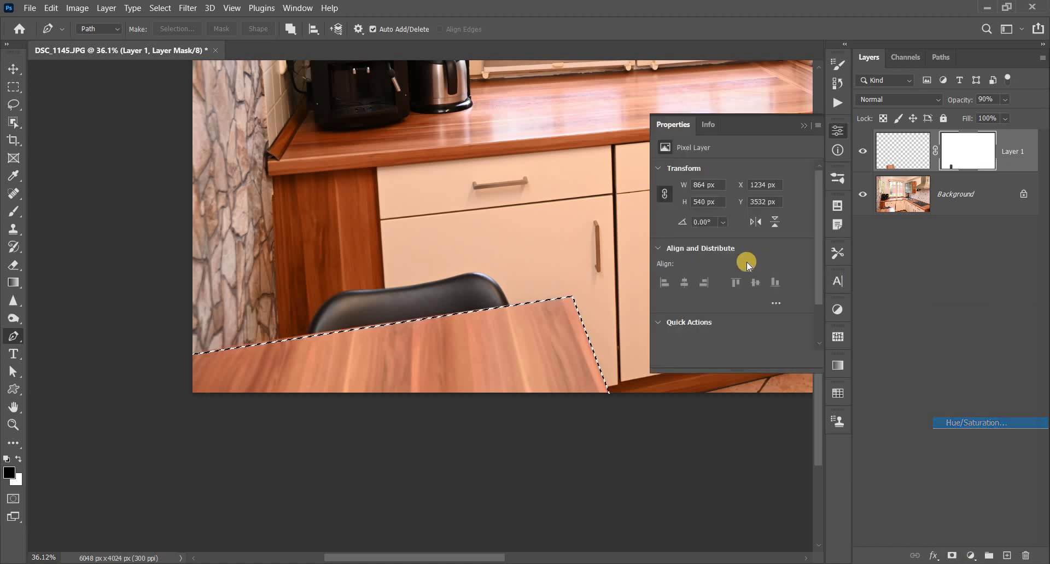
pyautogui.moveTo(744, 251); pyautogui.dragTo(747, 251)
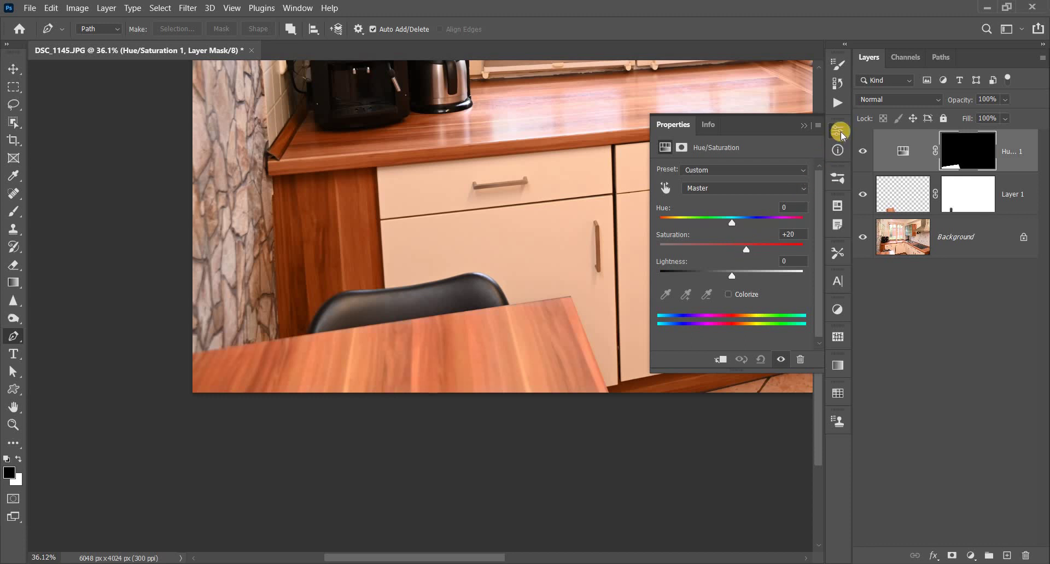
pyautogui.scroll(-5, 615, 307)
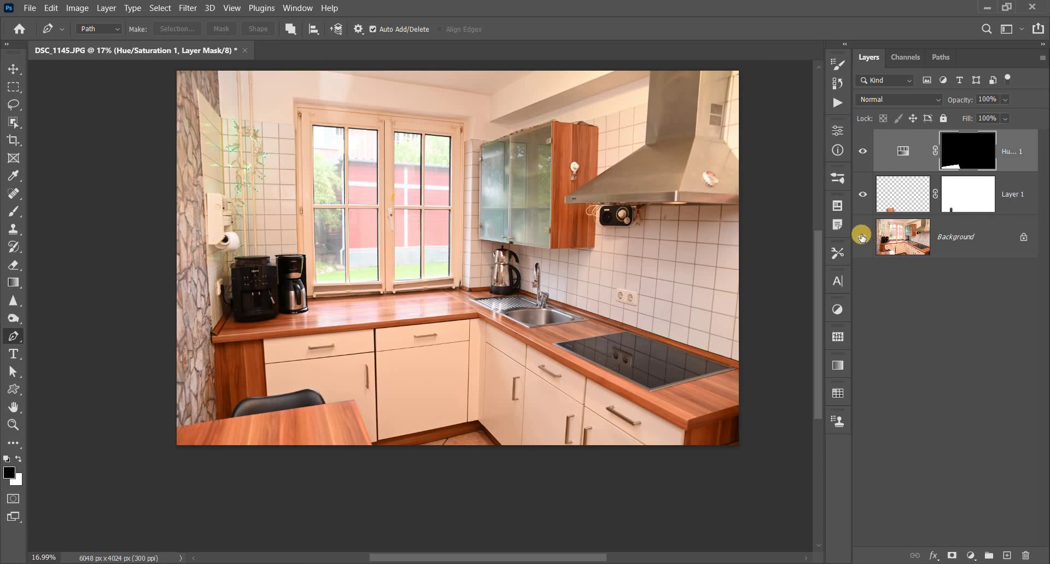
pyautogui.keyDown('alt'); pyautogui.click(863, 237); pyautogui.keyUp('alt')
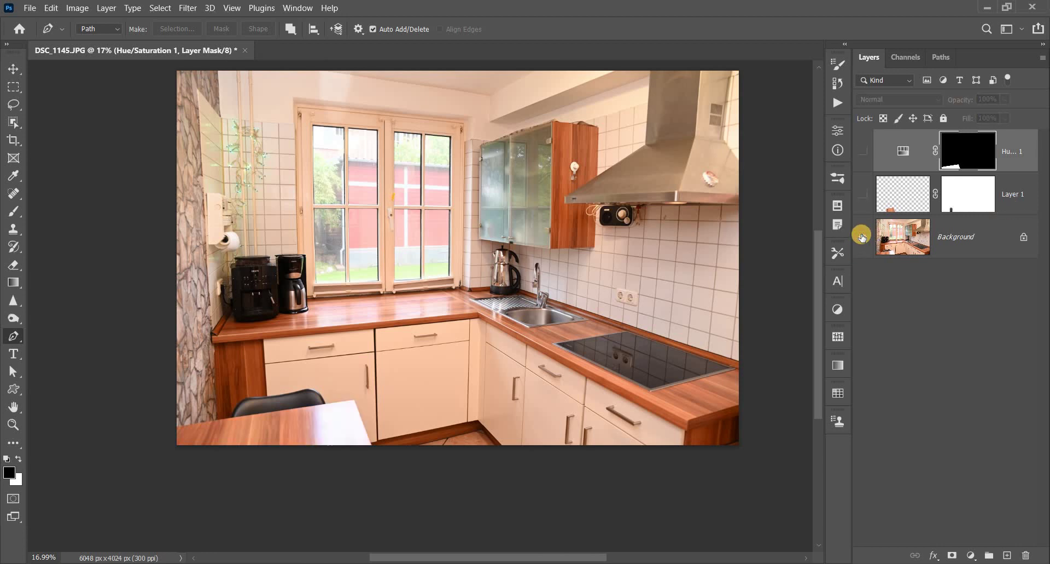
pyautogui.keyDown('alt'); pyautogui.click(863, 237); pyautogui.keyUp('alt')
pyautogui.keyDown('alt'); pyautogui.click(863, 238); pyautogui.keyUp('alt')
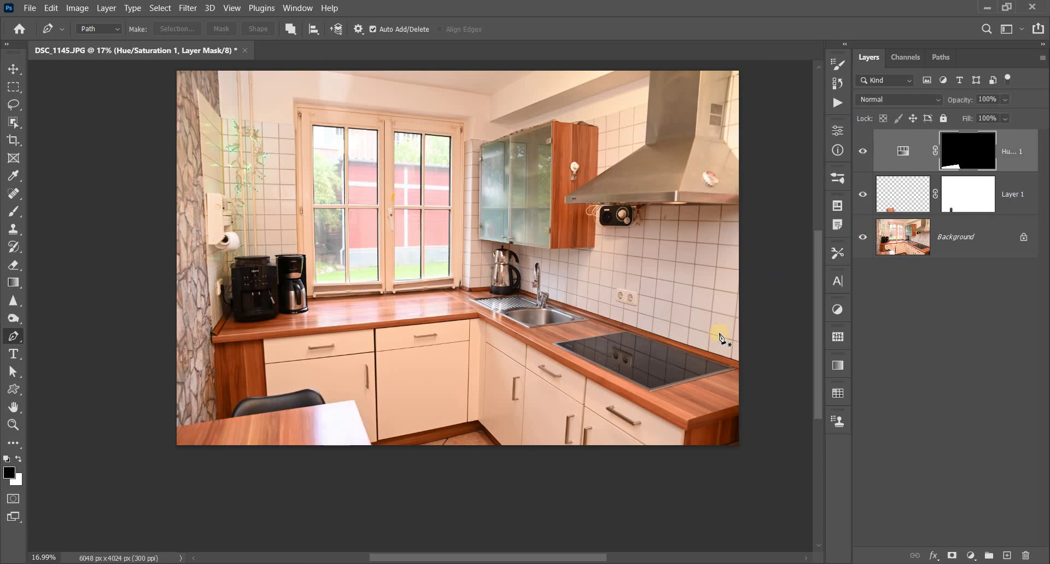
pyautogui.scroll(2, 370, 319)
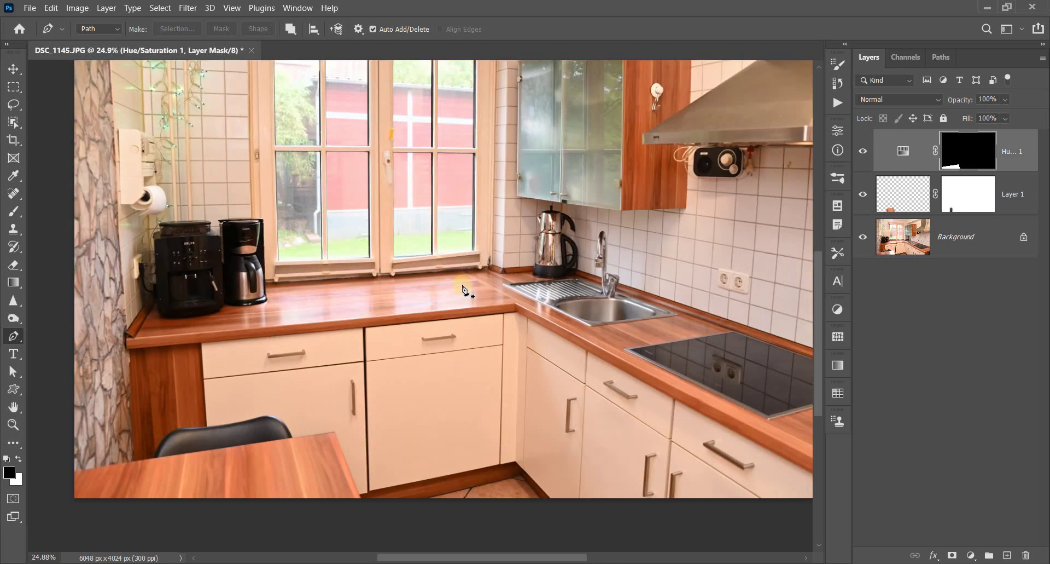
pyautogui.scroll(2, 371, 319)
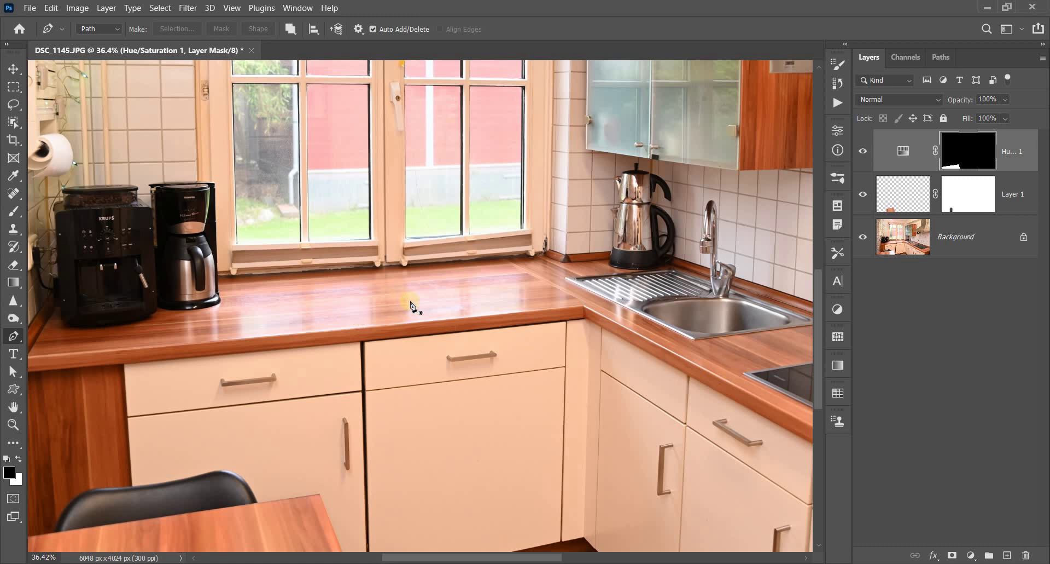
# Zoom in on the wall socket and stamp all visible layers into a new Layer 2
pyautogui.scroll(-2, 749, 313)
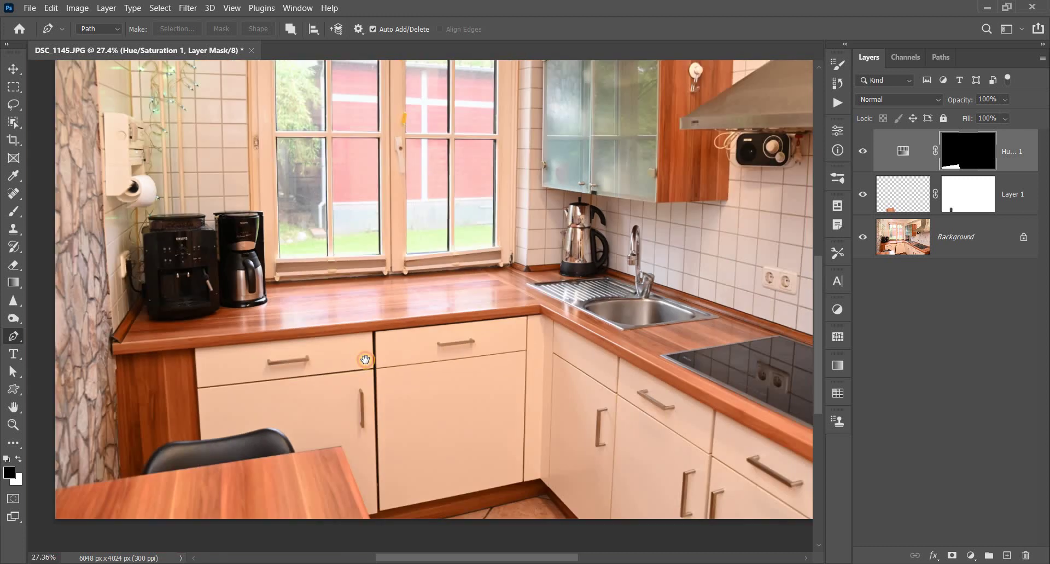
pyautogui.scroll(2, 385, 331)
pyautogui.scroll(1, 385, 331)
pyautogui.scroll(2, 364, 308)
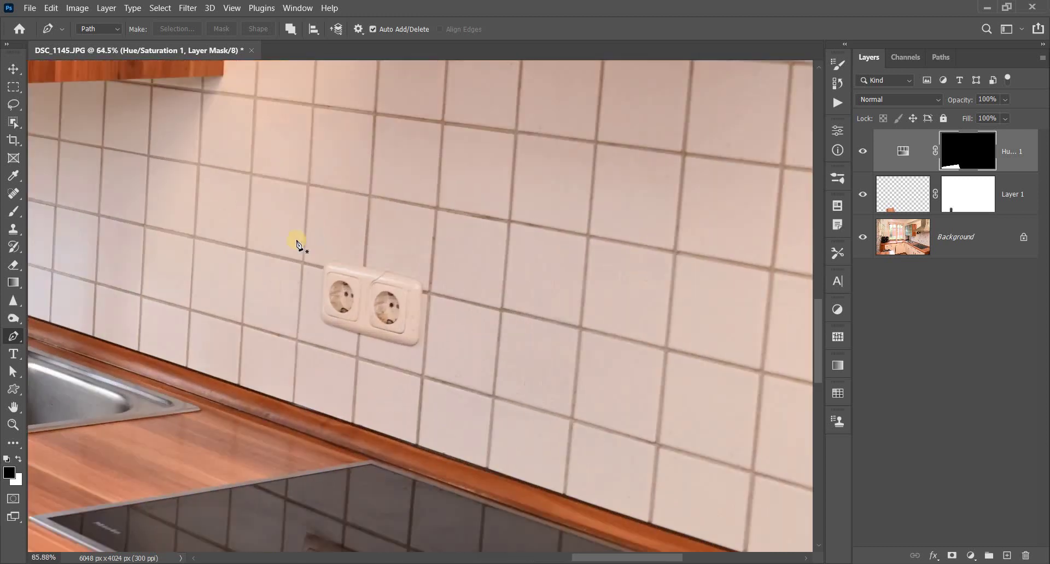
pyautogui.scroll(2, 298, 235)
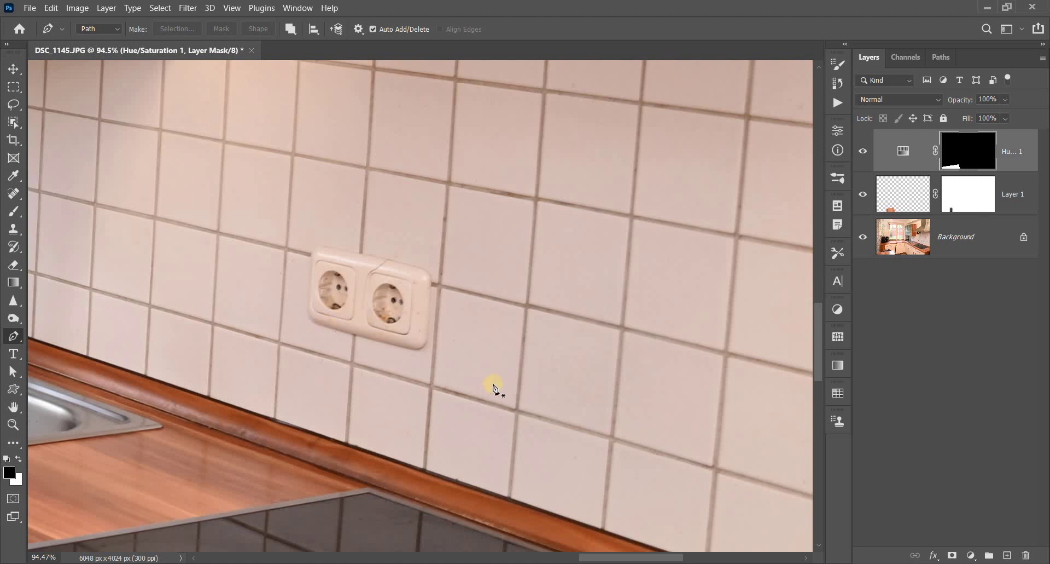
pyautogui.hotkey('ctrl', 'shift', 'alt', 'e')
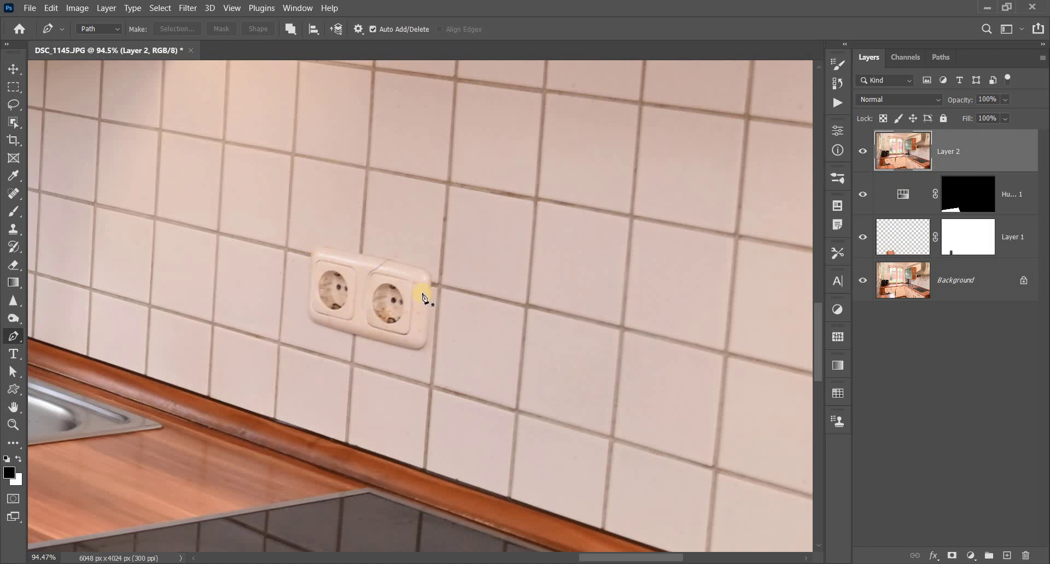
# Lasso the double wall outlet and launch Edit > Content-Aware Fill for it
pyautogui.click(13, 104)
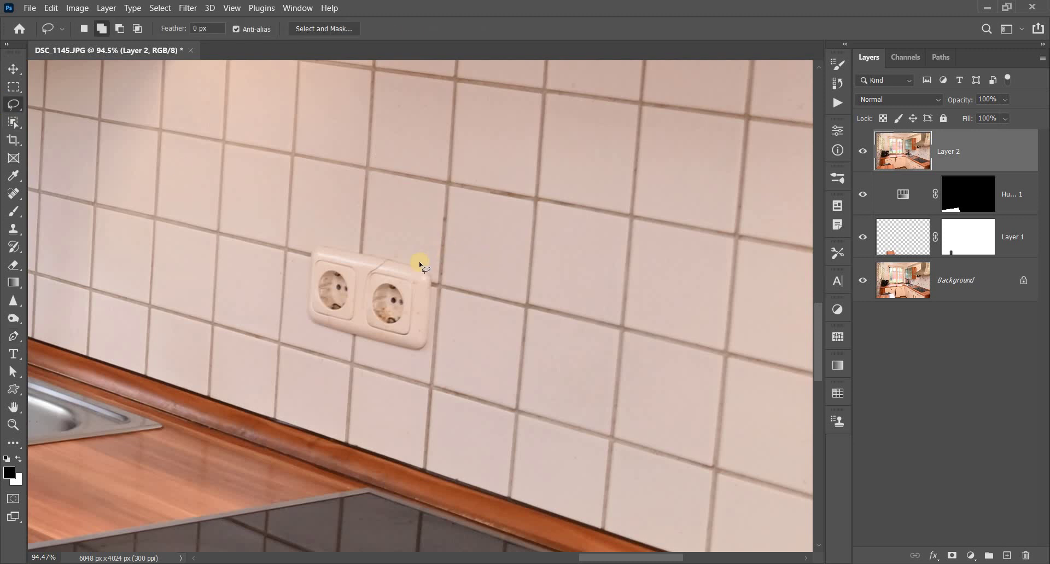
pyautogui.moveTo(420, 265)
pyautogui.mouseDown()
pyautogui.moveTo(308, 315)
pyautogui.moveTo(378, 247)
pyautogui.mouseUp()
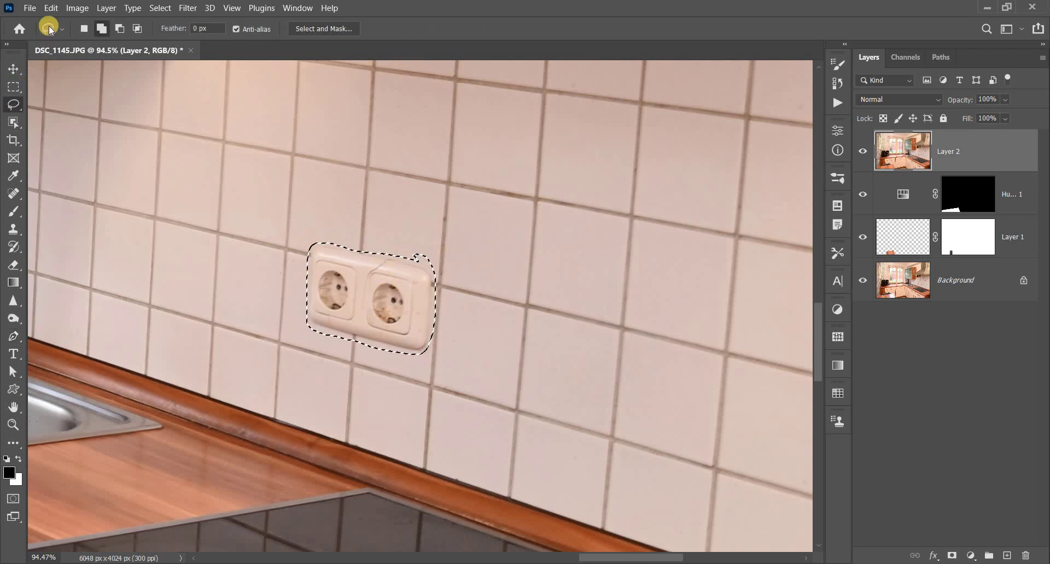
pyautogui.click(51, 8)
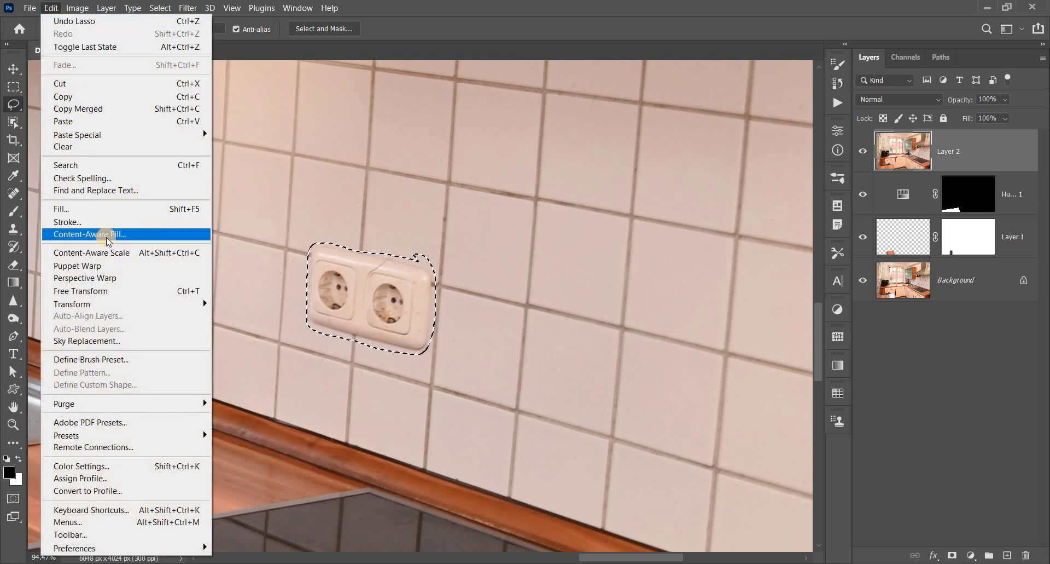
pyautogui.click(108, 236)
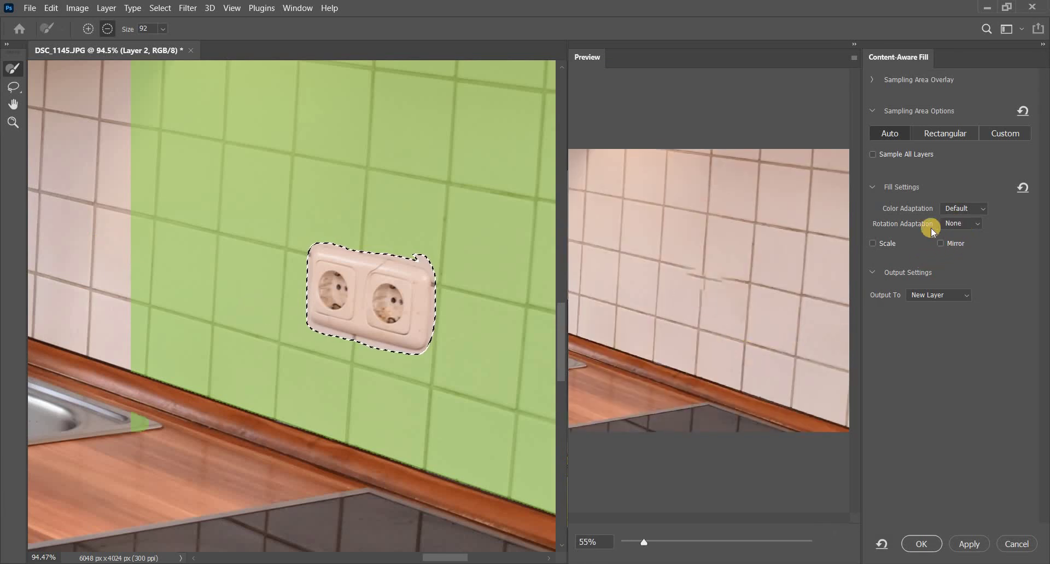
# Set Rotation Adaptation to Medium and output the fill to a new layer
pyautogui.click(966, 223)
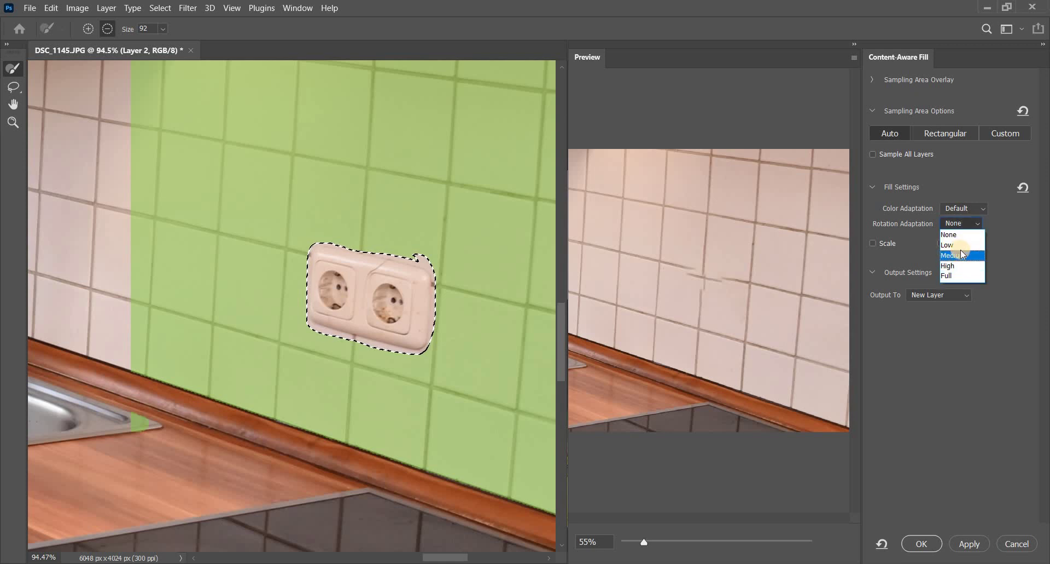
pyautogui.click(963, 255)
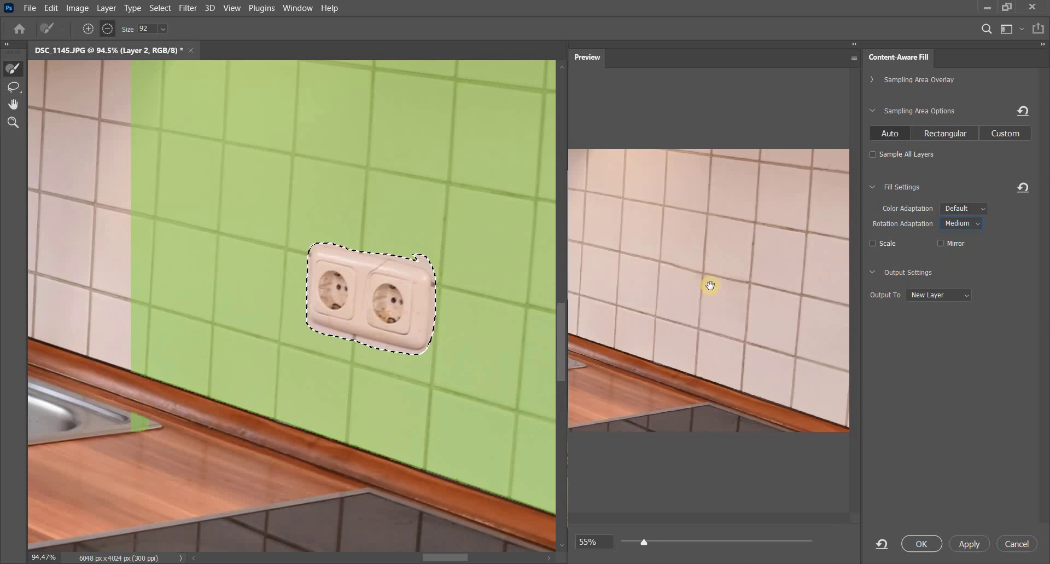
pyautogui.click(925, 544)
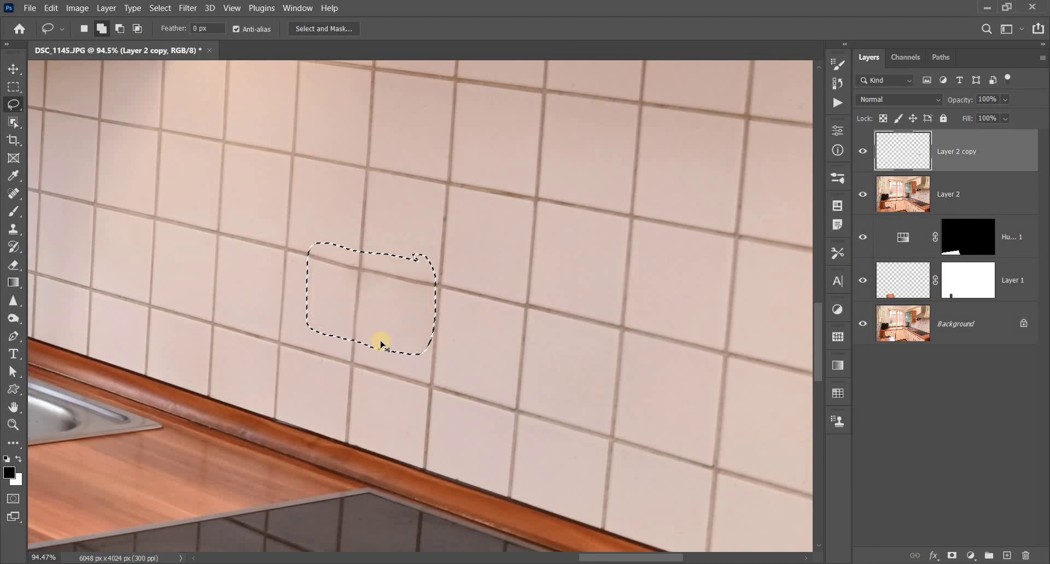
# Warp the tile patch's corners and edges so its grout lines match the wall
pyautogui.hotkey('ctrl', 't')
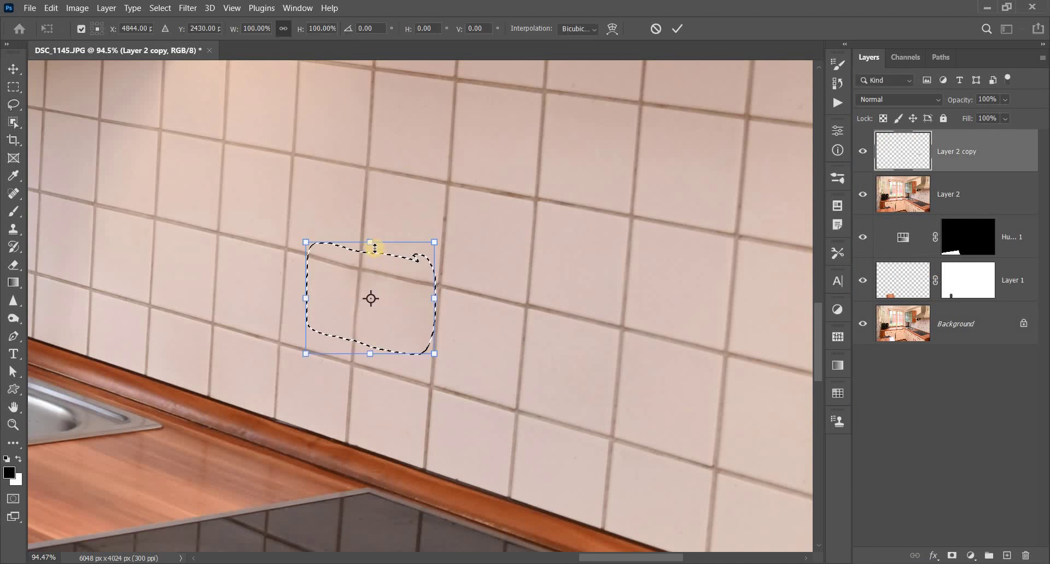
pyautogui.moveTo(436, 277)
pyautogui.mouseDown()
pyautogui.moveTo(441, 285)
pyautogui.moveTo(367, 247)
pyautogui.mouseUp()
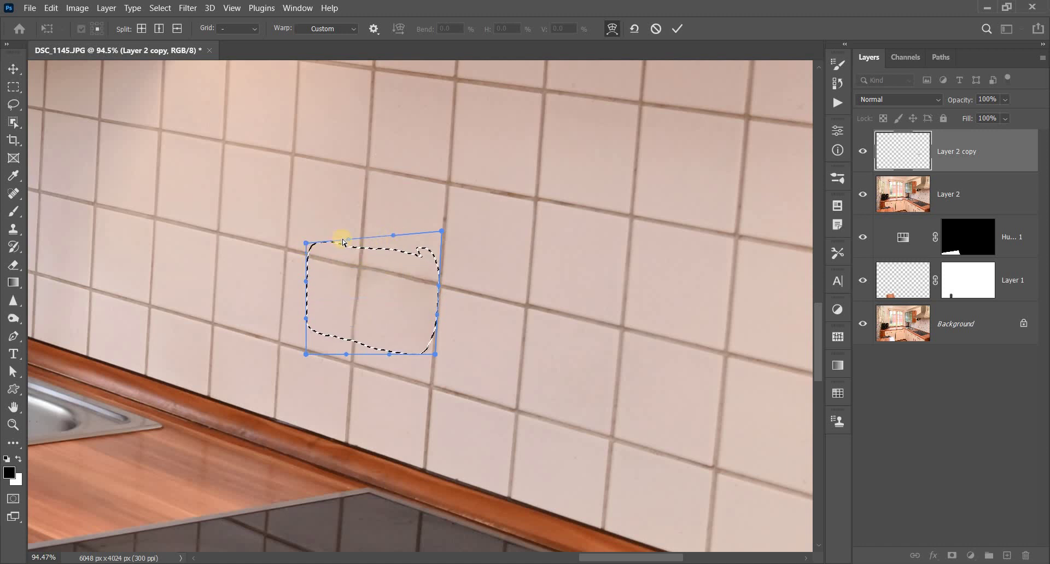
pyautogui.moveTo(344, 241); pyautogui.dragTo(305, 243)
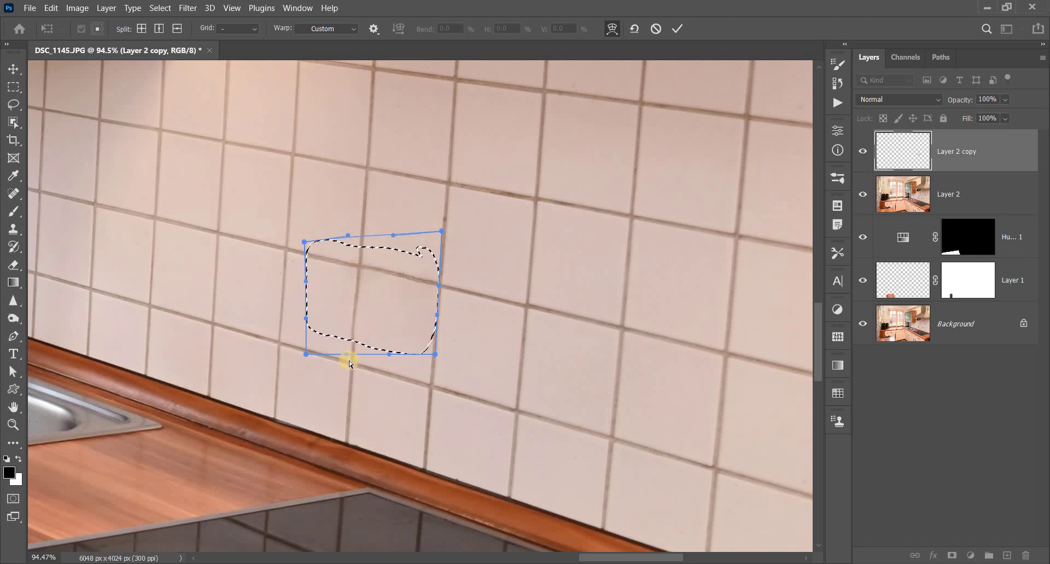
pyautogui.moveTo(351, 346); pyautogui.dragTo(351, 354)
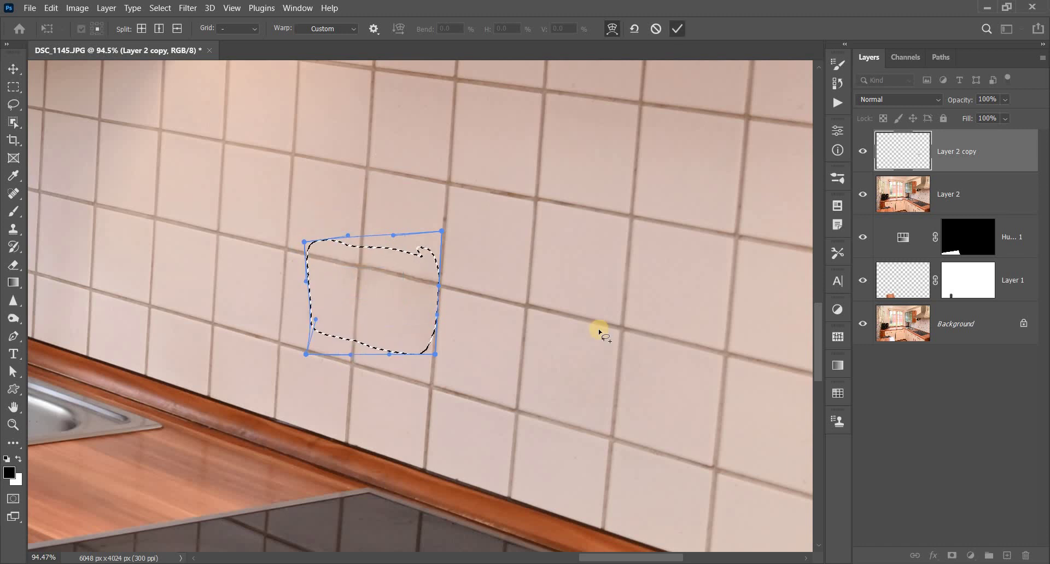
pyautogui.press('Return')
# Lasso the round hood sticker and content-aware fill it away on Layer 2
pyautogui.hotkey('ctrl', 'd')
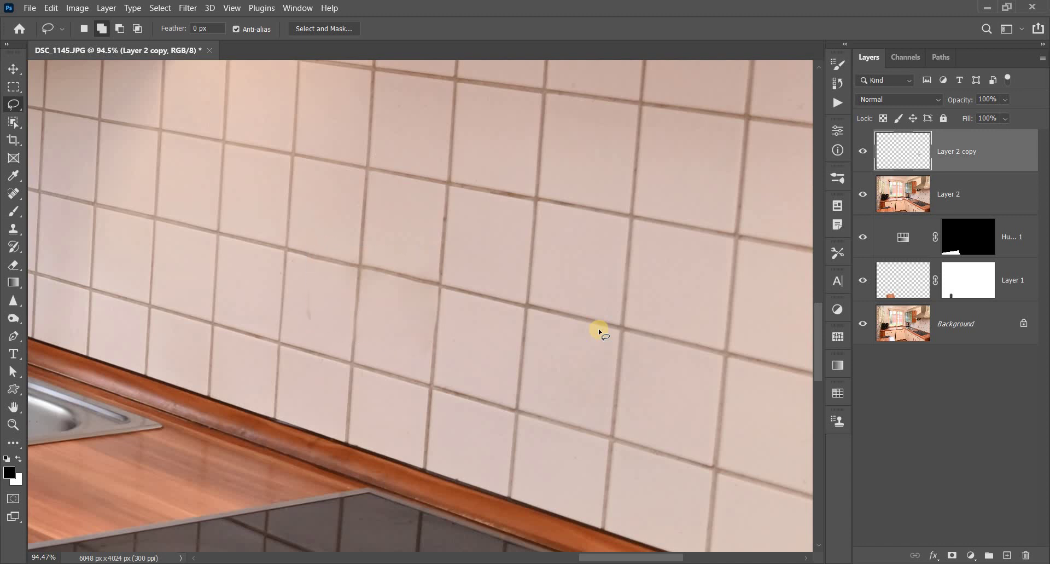
pyautogui.scroll(-1, 599, 328)
pyautogui.scroll(-4, 564, 354)
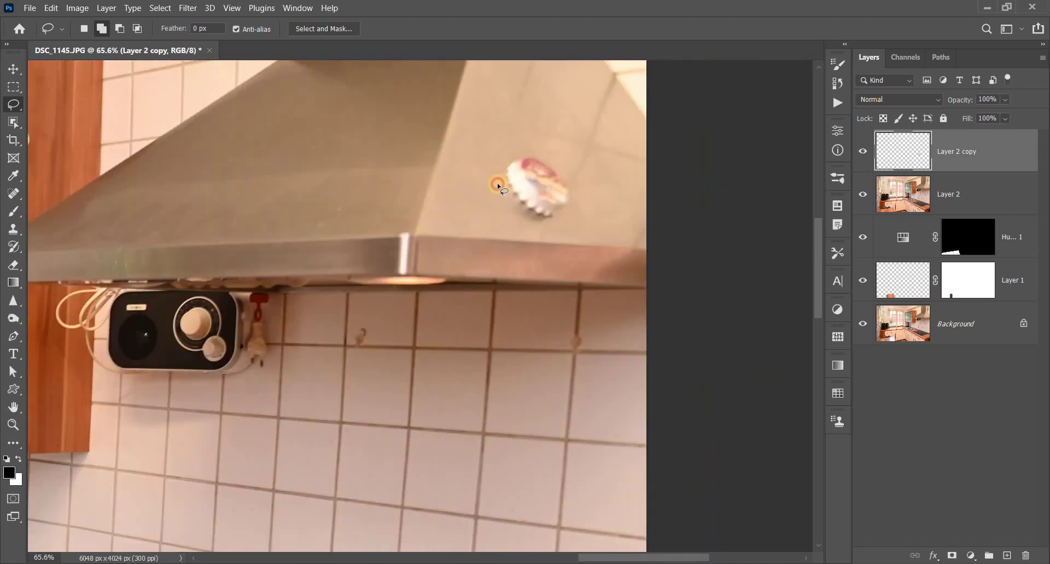
pyautogui.moveTo(550, 152)
pyautogui.mouseDown()
pyautogui.moveTo(581, 189)
pyautogui.moveTo(549, 152)
pyautogui.mouseUp()
pyautogui.hotkey('alt', '[')
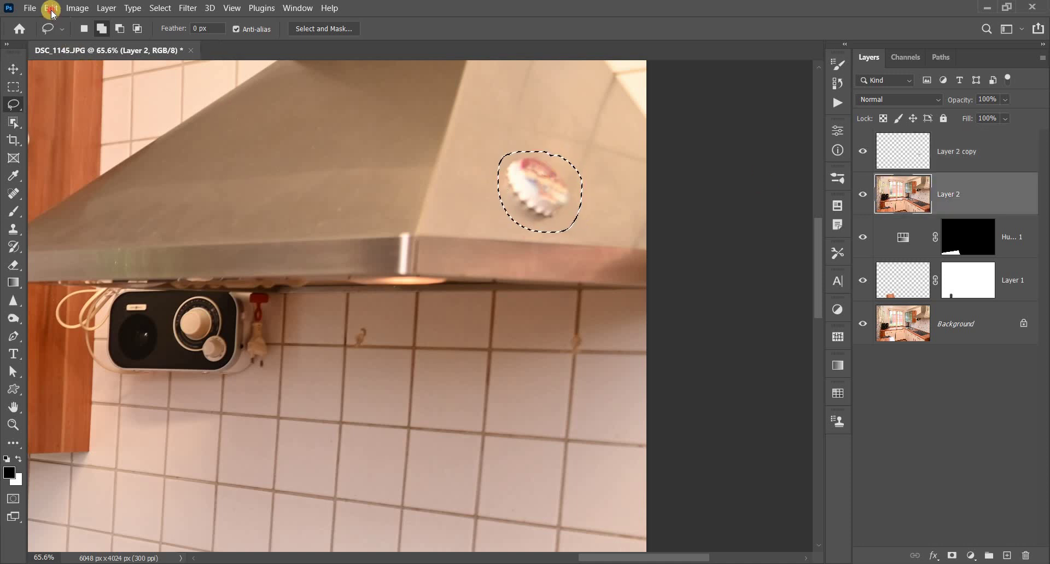
pyautogui.click(51, 7)
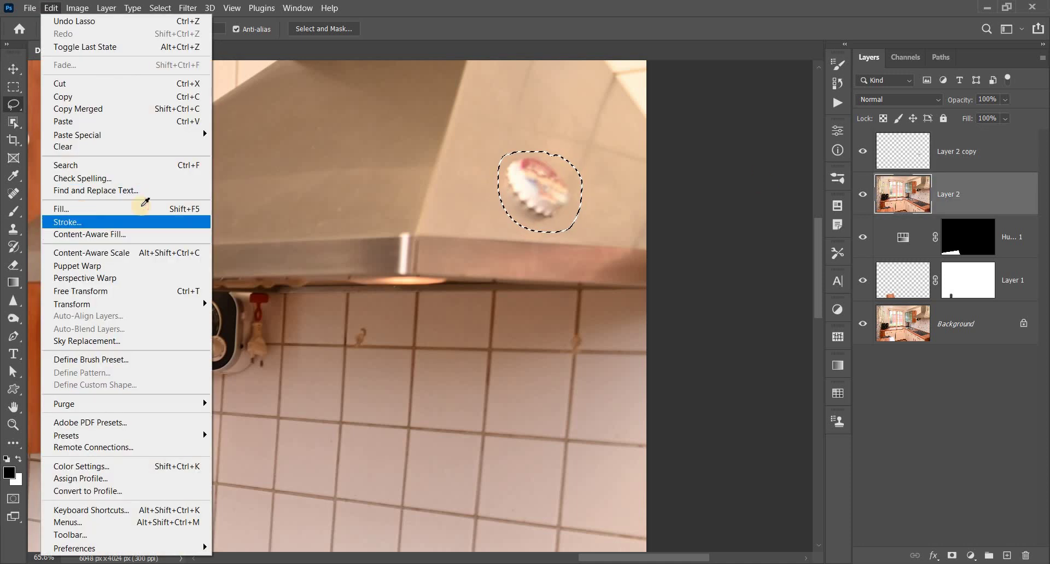
pyautogui.click(82, 209)
pyautogui.click(849, 55)
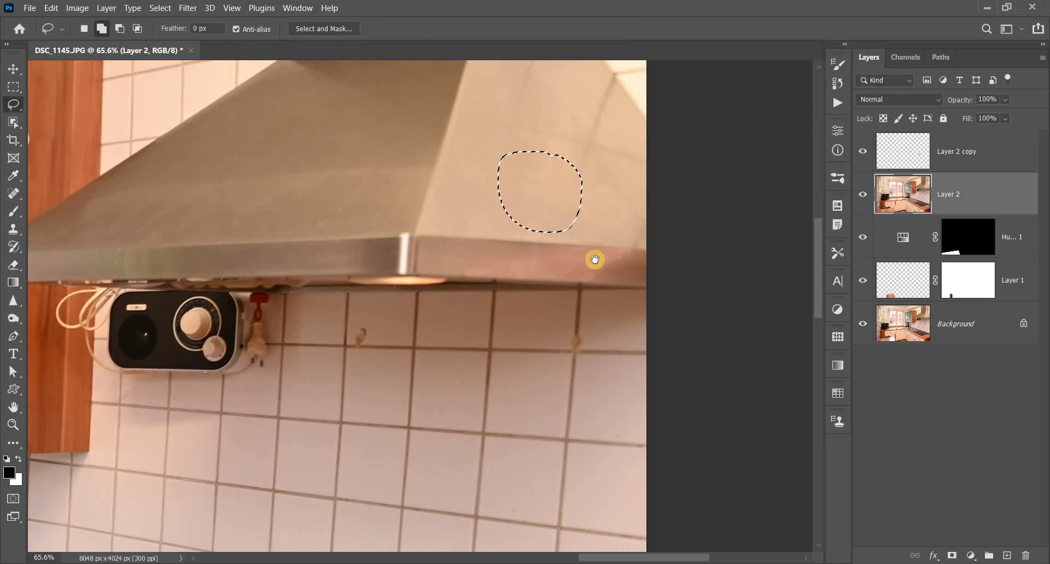
# Erase the white cabinet hook with a lassoed Content-Aware fill of wood grain
pyautogui.scroll(-3, 596, 258)
pyautogui.scroll(-2, 532, 308)
pyautogui.scroll(5, 431, 284)
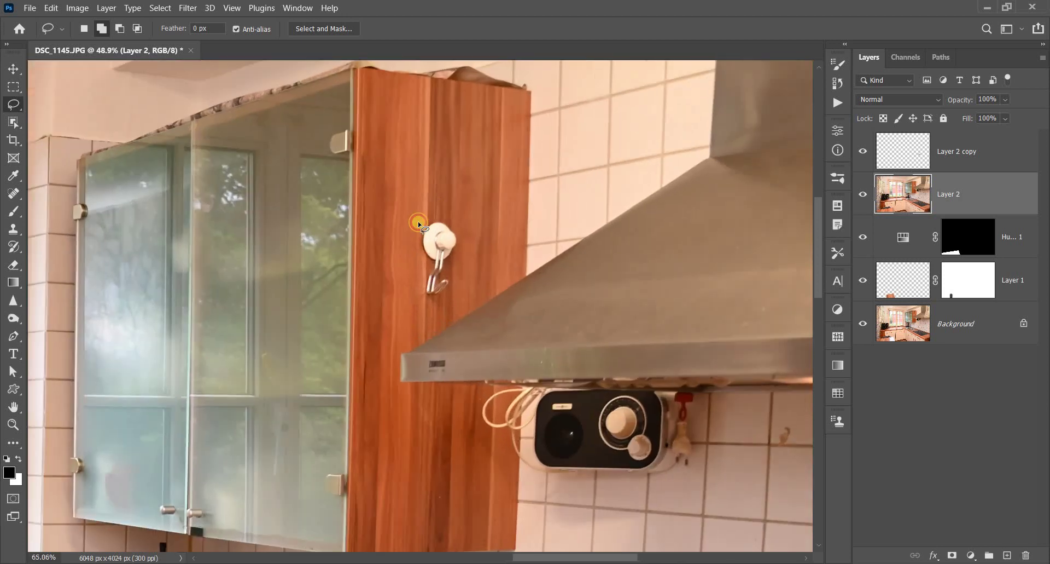
pyautogui.moveTo(416, 294)
pyautogui.mouseDown()
pyautogui.moveTo(461, 218)
pyautogui.moveTo(424, 300)
pyautogui.mouseUp()
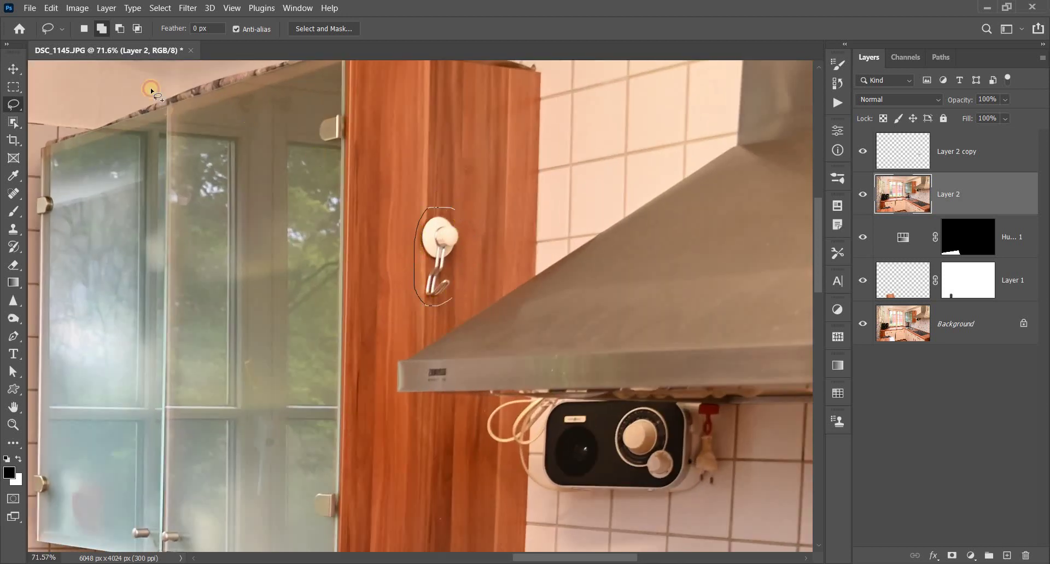
pyautogui.click(52, 7)
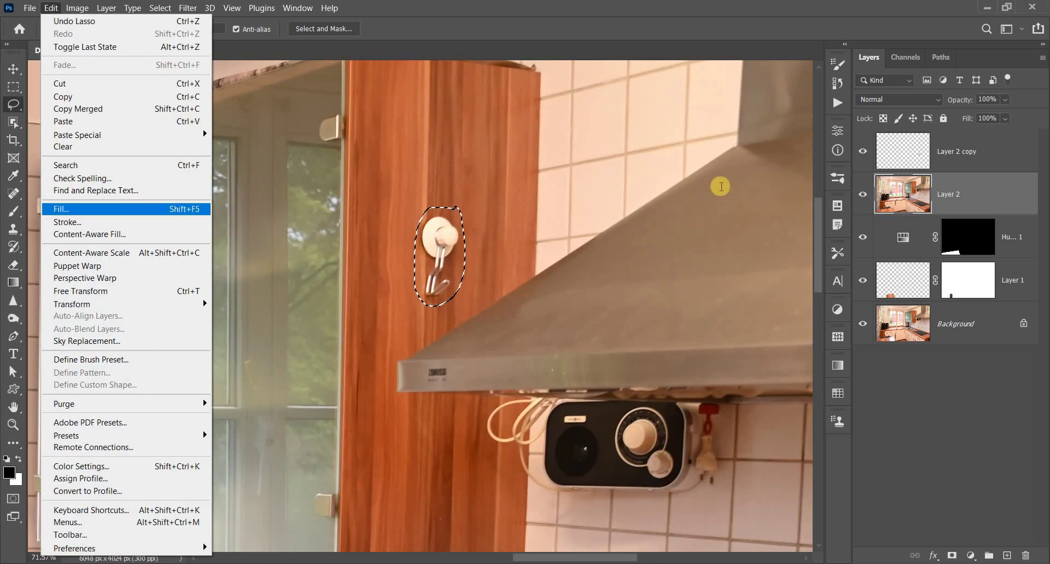
pyautogui.click(85, 211)
pyautogui.press('Return')
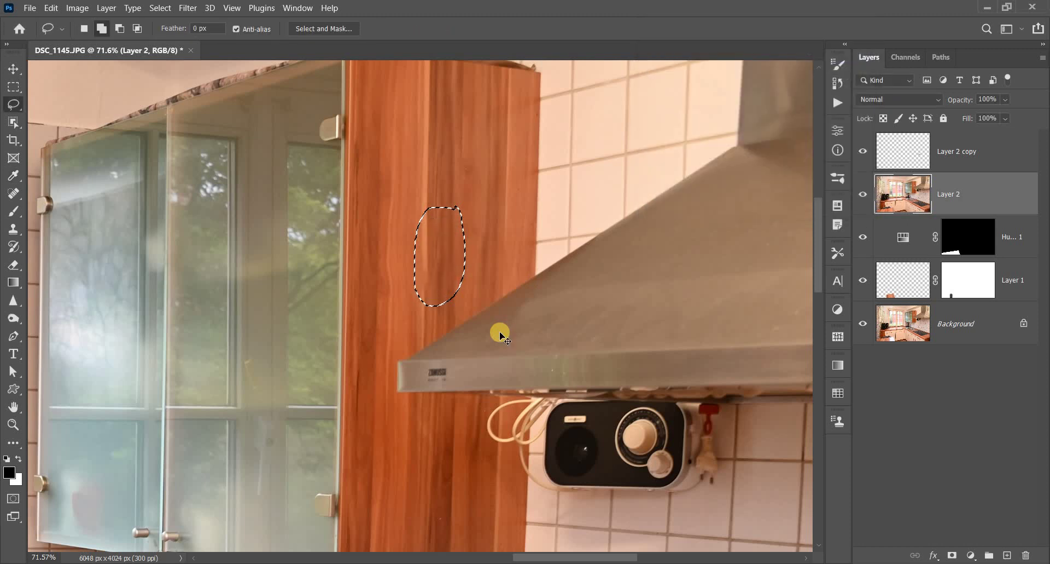
pyautogui.scroll(-5, 500, 330)
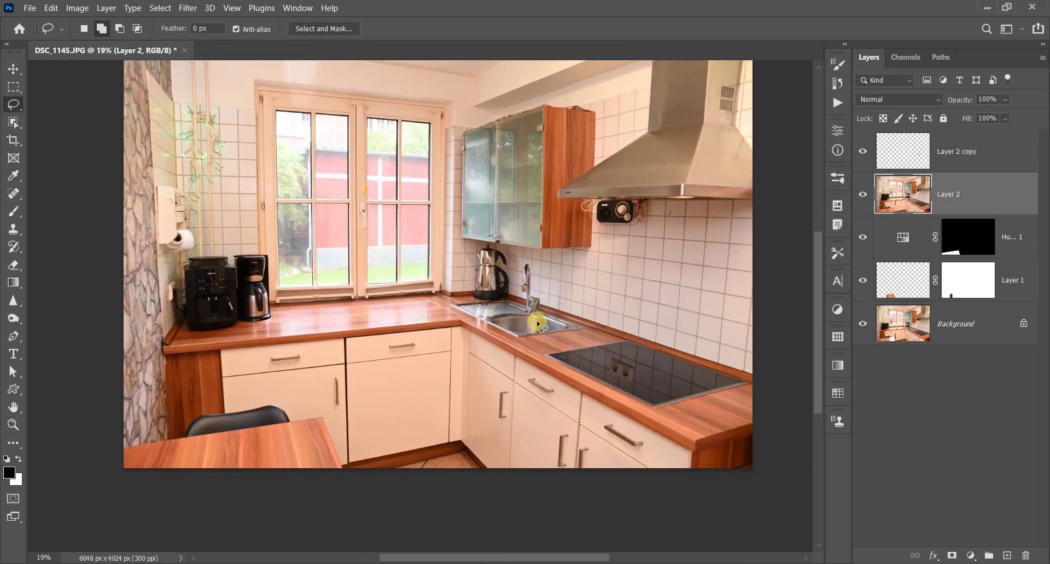
pyautogui.moveTo(534, 320); pyautogui.dragTo(525, 347)
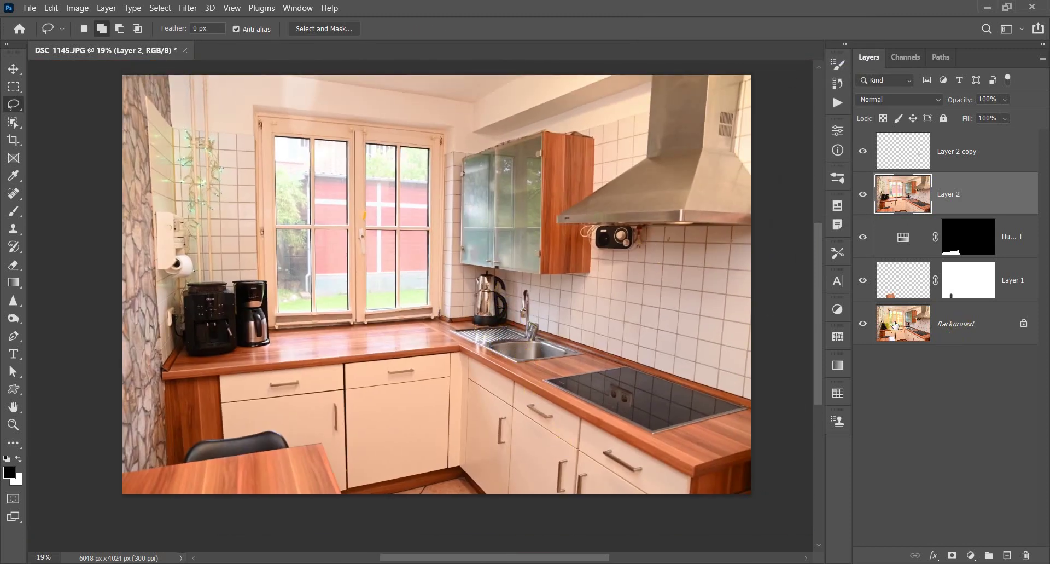
pyautogui.keyDown('alt'); pyautogui.click(864, 325); pyautogui.keyUp('alt')
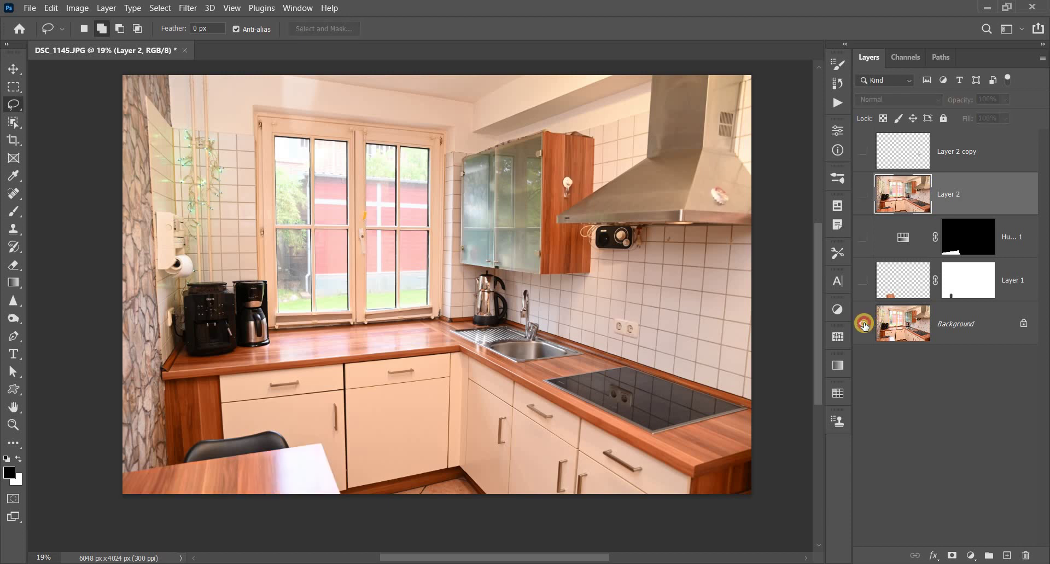